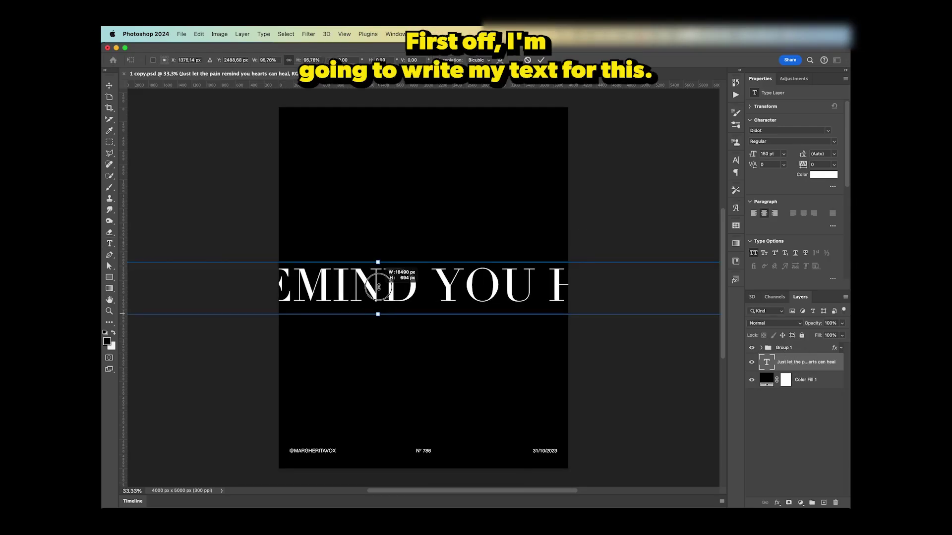
- Shrink the lyric to 27.22 pt on one line and turn off All Caps
drag(378, 262, 398, 289)
key(Return)
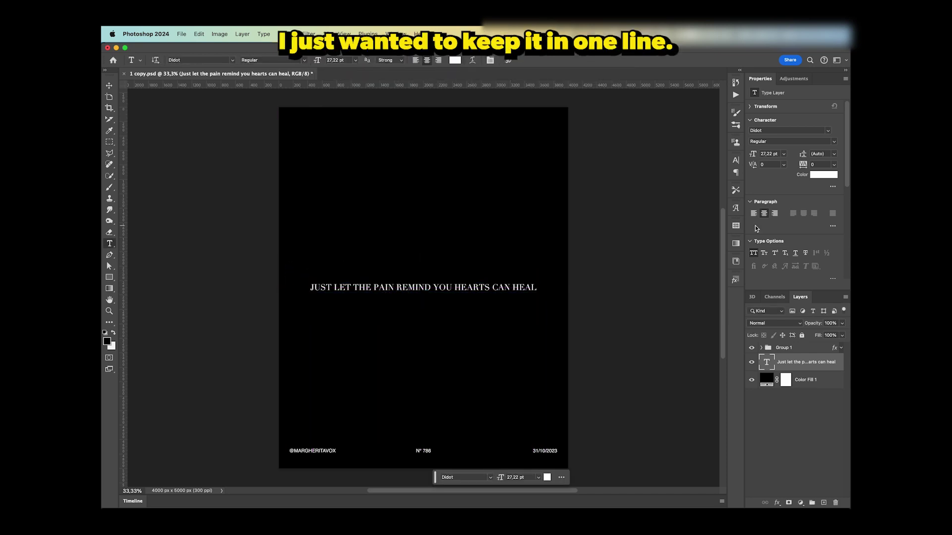
double_click(367, 288)
click(371, 287)
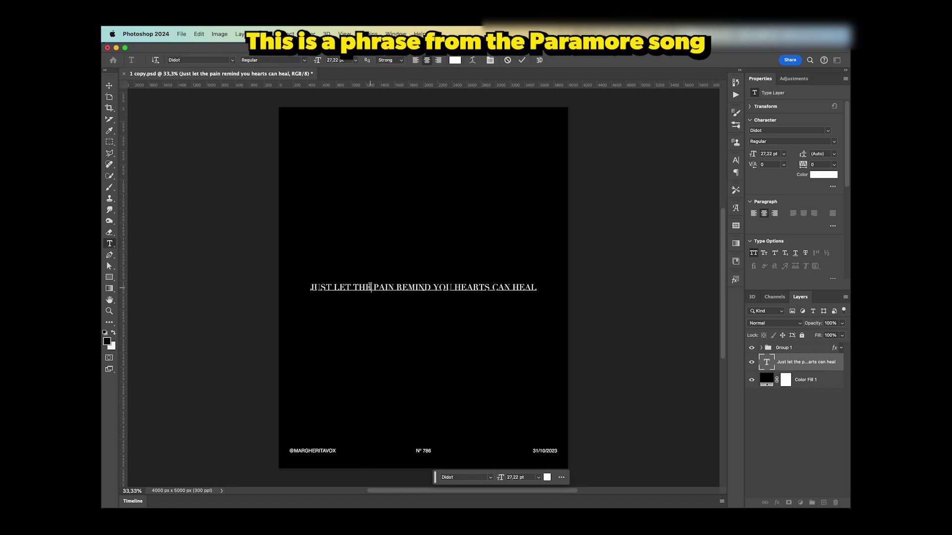
key(Escape)
click(754, 254)
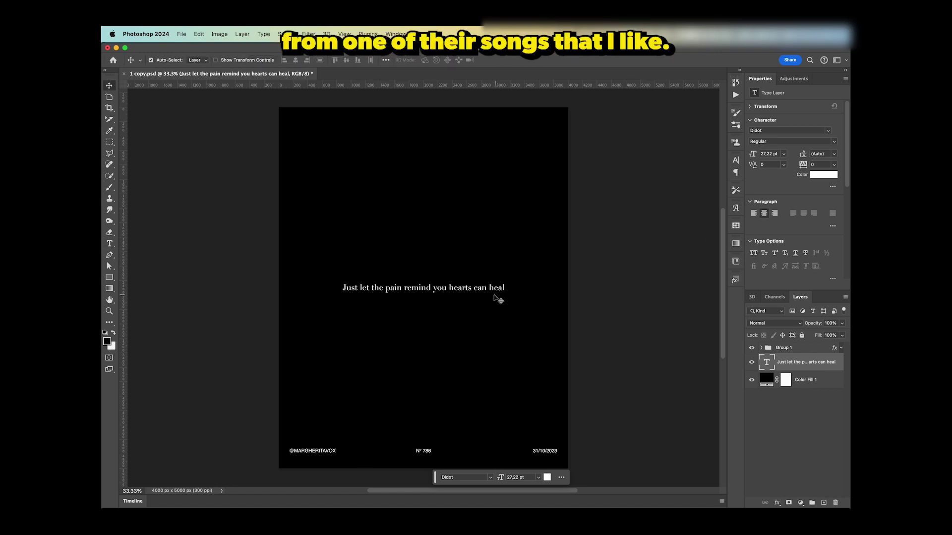
- Italicise 'Just let the' and 'remind you' in the lyric
double_click(465, 293)
drag(386, 289, 342, 288)
click(833, 141)
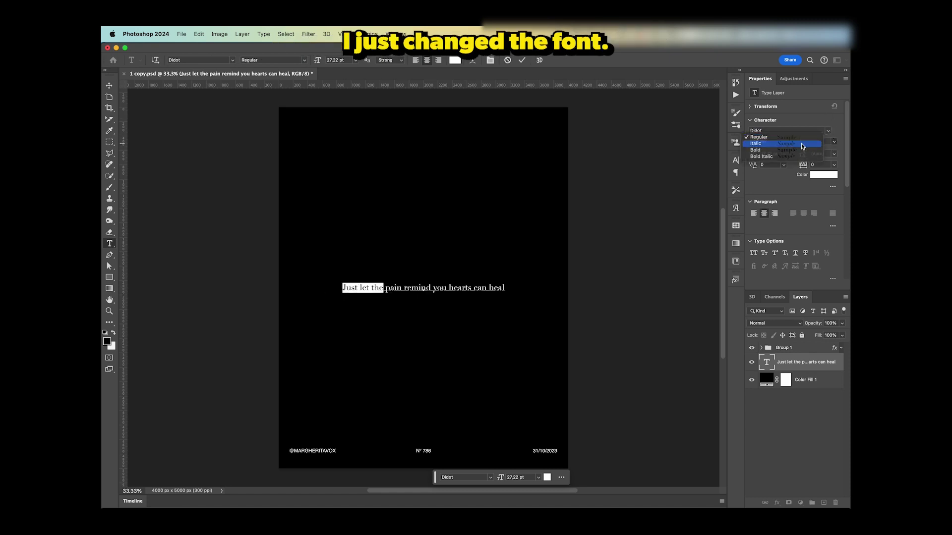
click(758, 143)
drag(402, 288, 445, 290)
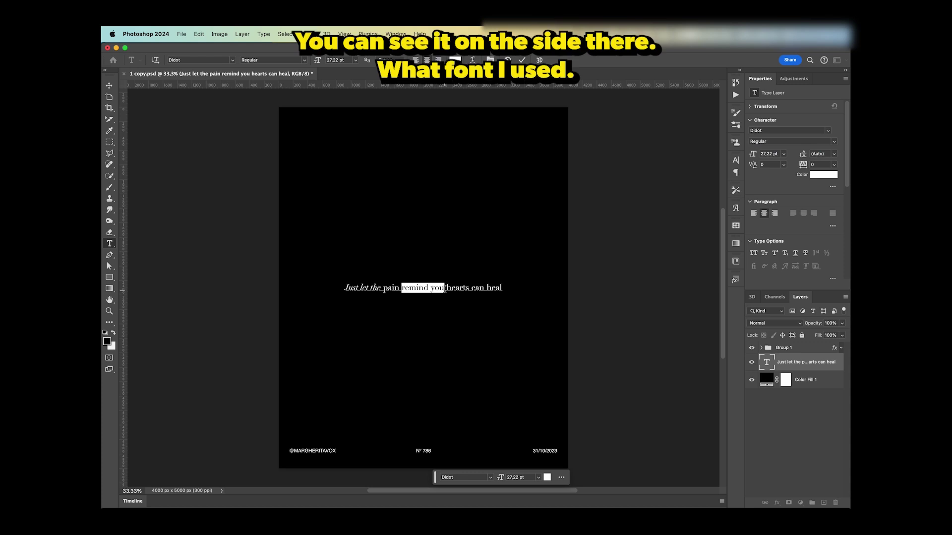
click(831, 143)
click(815, 144)
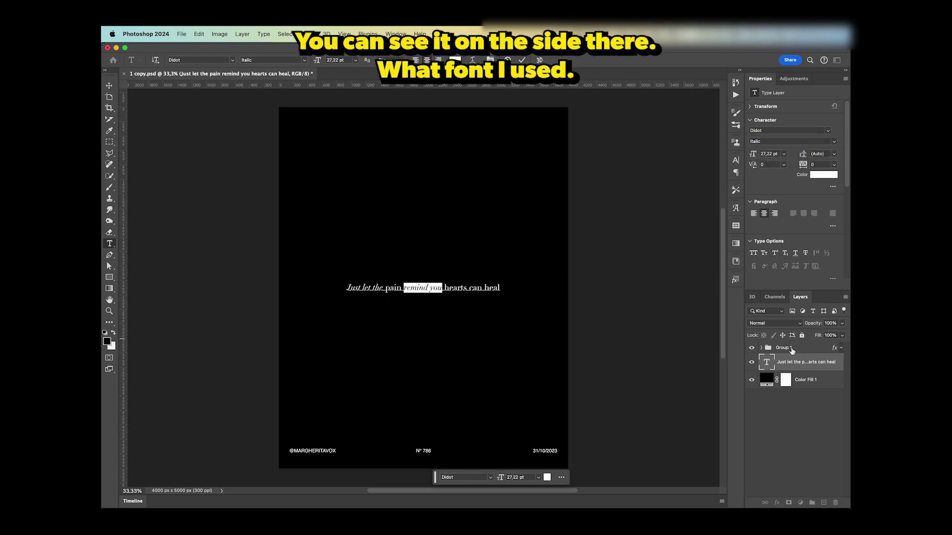
- Make the word 'pain' bold and select 'hearts can heal' for the same style
click(801, 363)
double_click(391, 288)
double_click(393, 287)
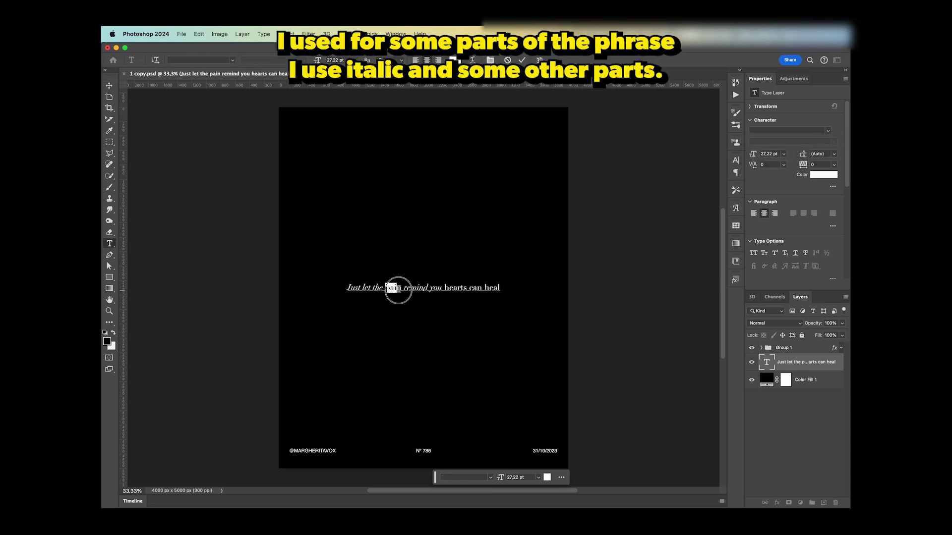
click(834, 142)
click(804, 153)
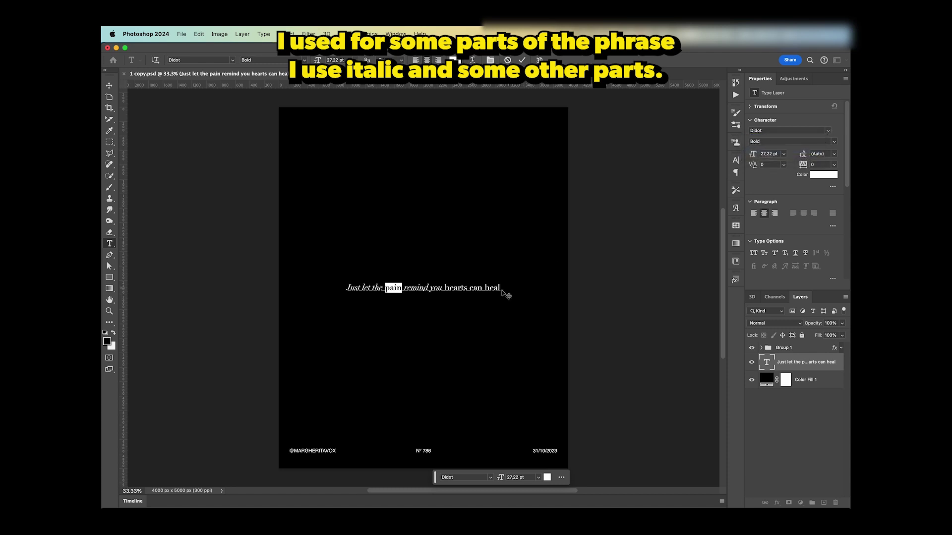
drag(443, 287, 504, 288)
click(833, 141)
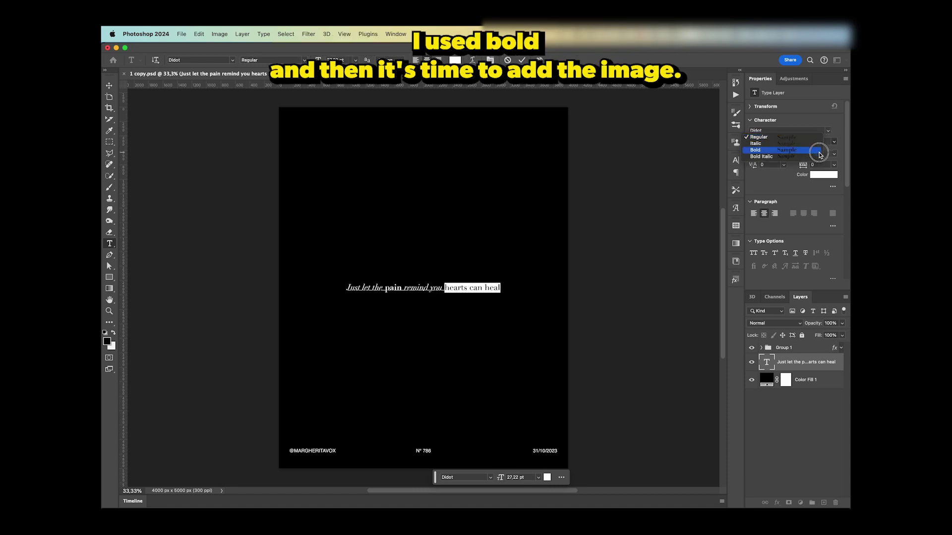
- Bold 'hearts can heal', then lasso-select the cable cars and their wires in the fog photo
click(805, 152)
click(805, 369)
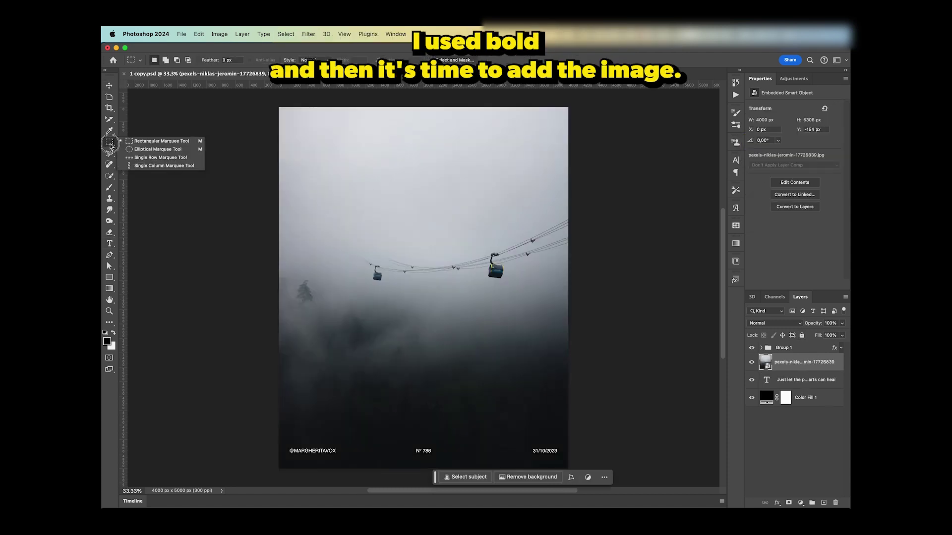
click(109, 153)
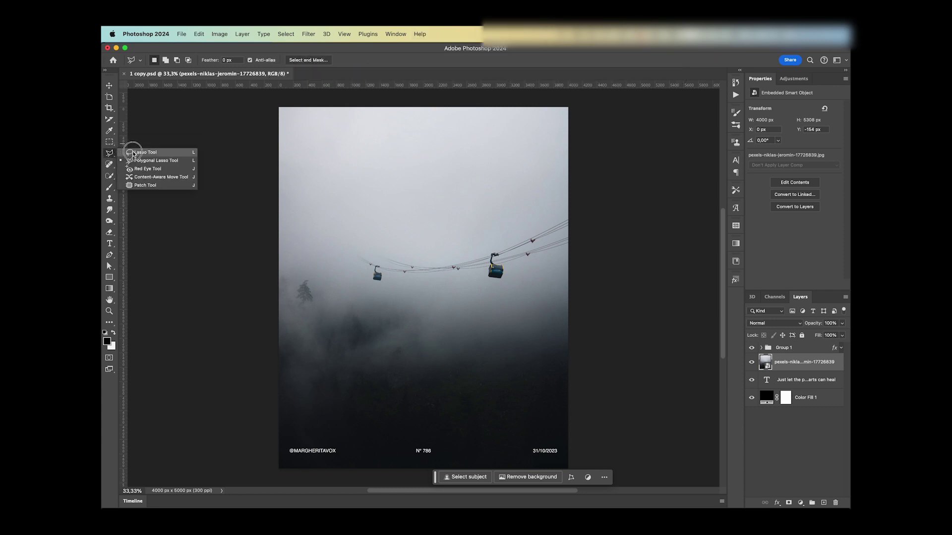
click(159, 154)
mouse_move(339, 252)
mouse_down()
mouse_move(374, 286)
mouse_move(479, 277)
mouse_move(490, 284)
mouse_move(599, 236)
mouse_move(611, 214)
mouse_move(576, 209)
mouse_move(446, 250)
mouse_move(347, 235)
mouse_move(347, 260)
mouse_up()
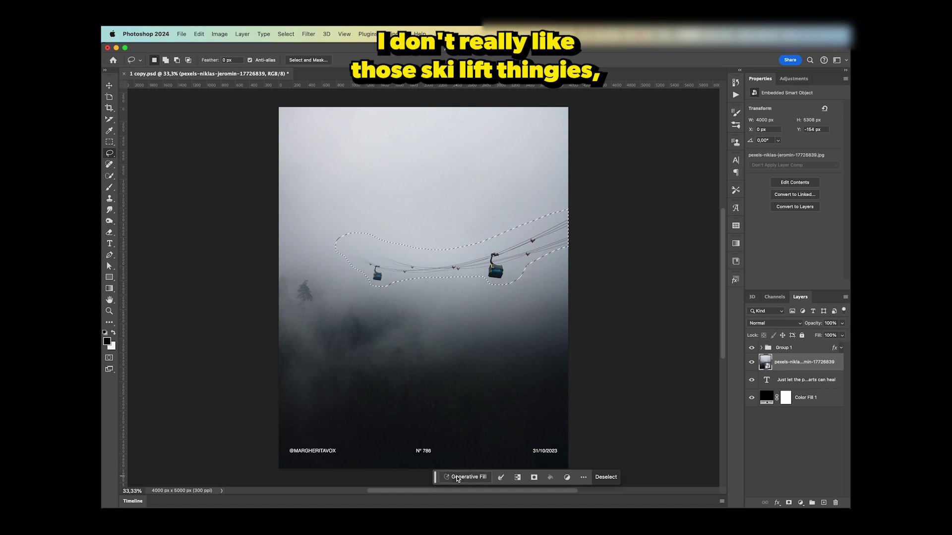
- Erase the selected cable cars and wires with a prompt-less Generative Fill
click(456, 477)
key(Return)
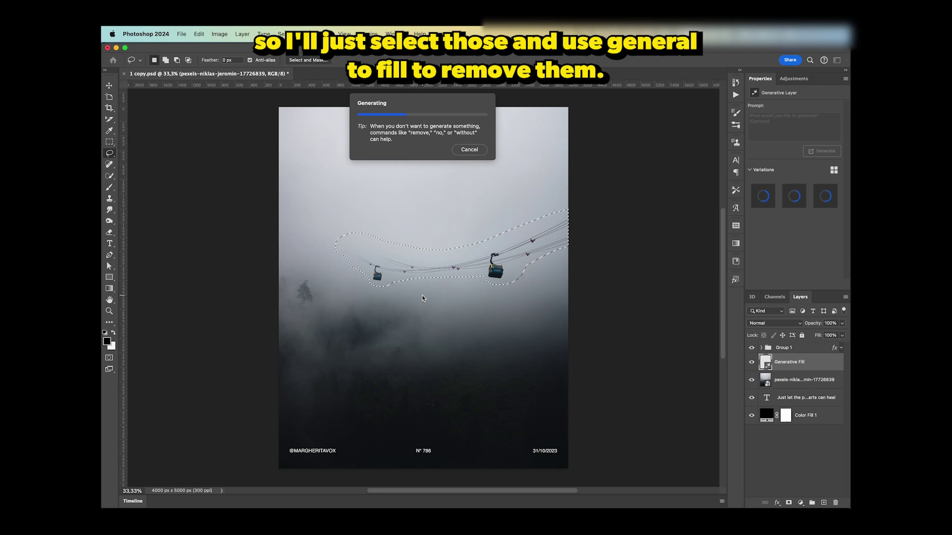
key(XF86AudioRaiseVolume)
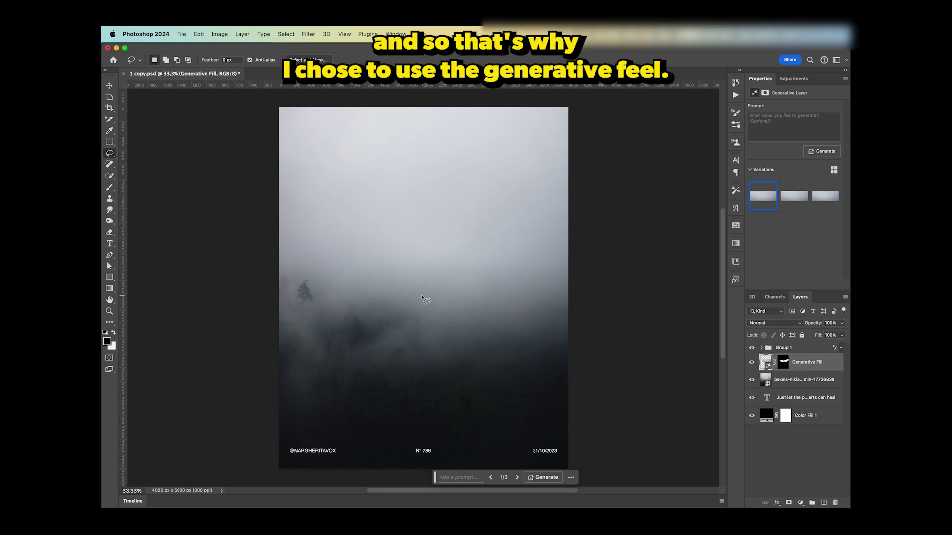
- Merge the fill and photo layers and move the result beneath the lyric text
key(v)
click(791, 383)
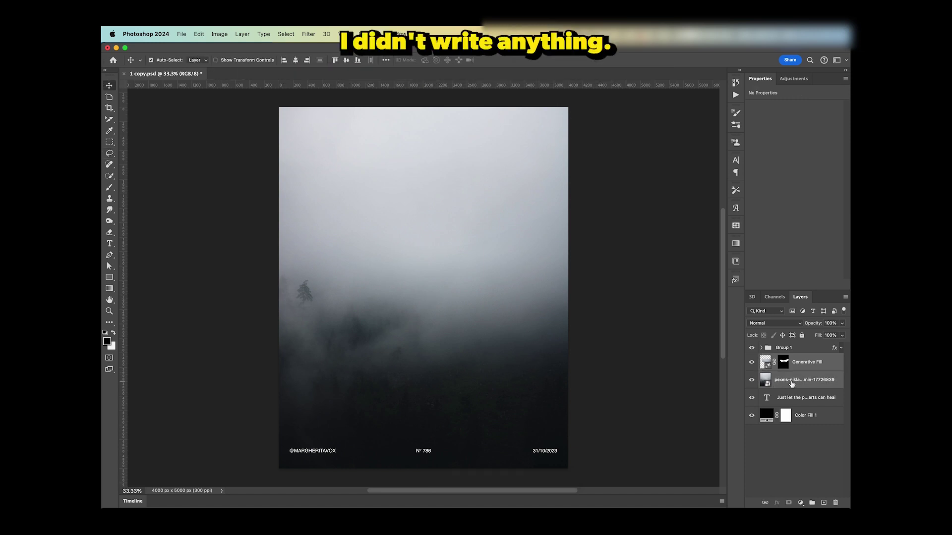
key(super+e)
drag(792, 362, 796, 388)
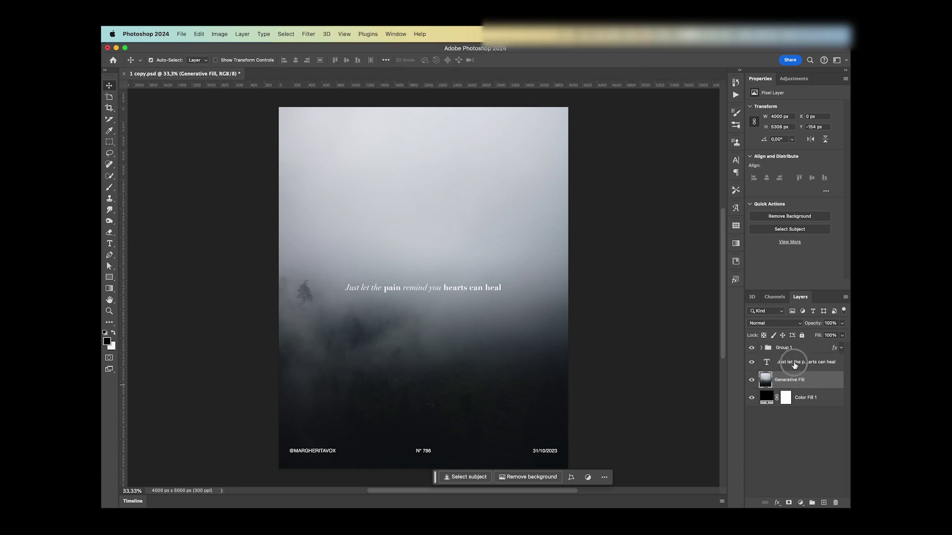
- Centre the lyric text horizontally on the page with Free Transform
click(795, 364)
key(super+t)
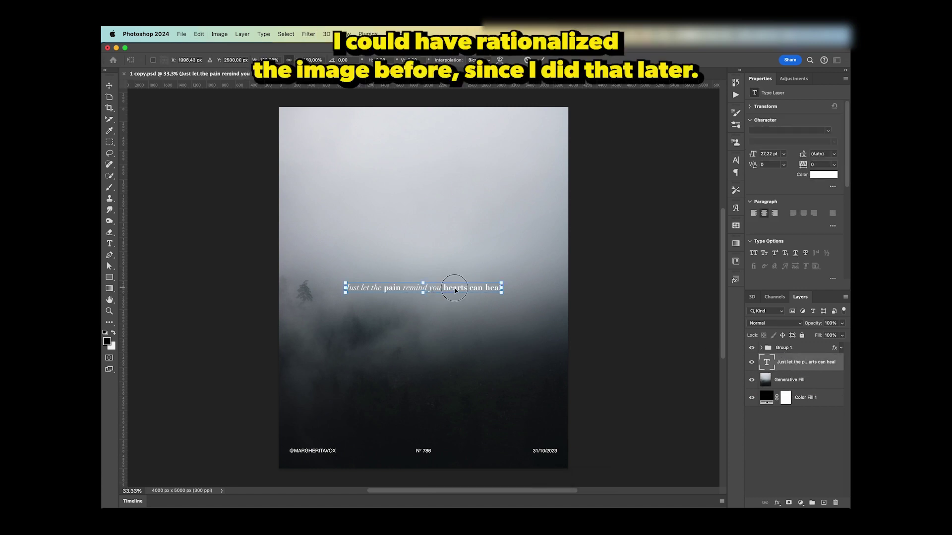
drag(453, 291, 453, 290)
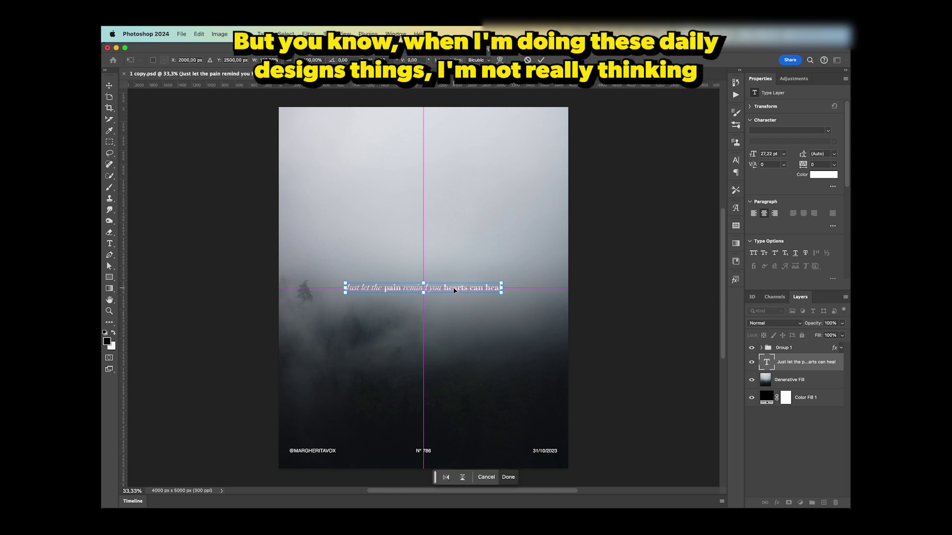
key(Return)
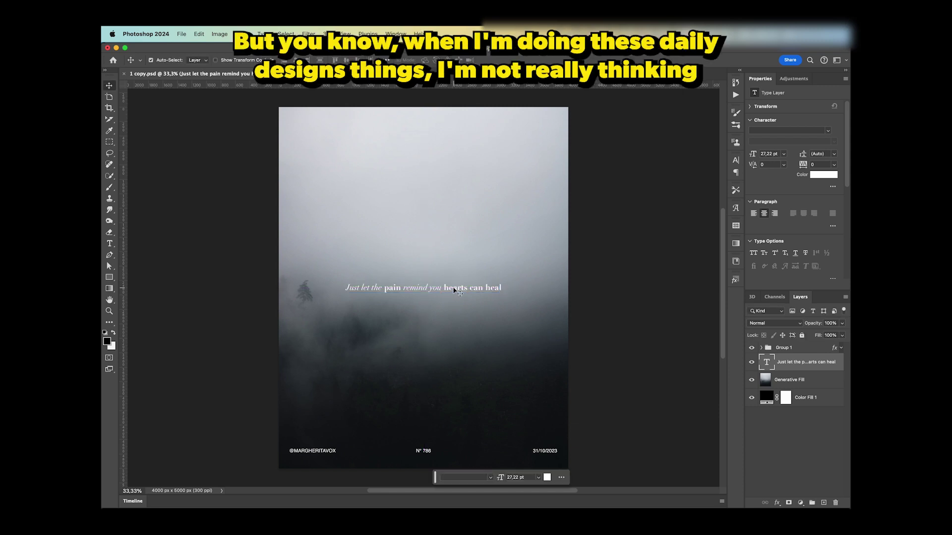
- Group the text and photo, duplicate the group and merge the copy into one layer
shift+click(815, 380)
key(ctrl+g)
key(ctrl+j)
key(ctrl+e)
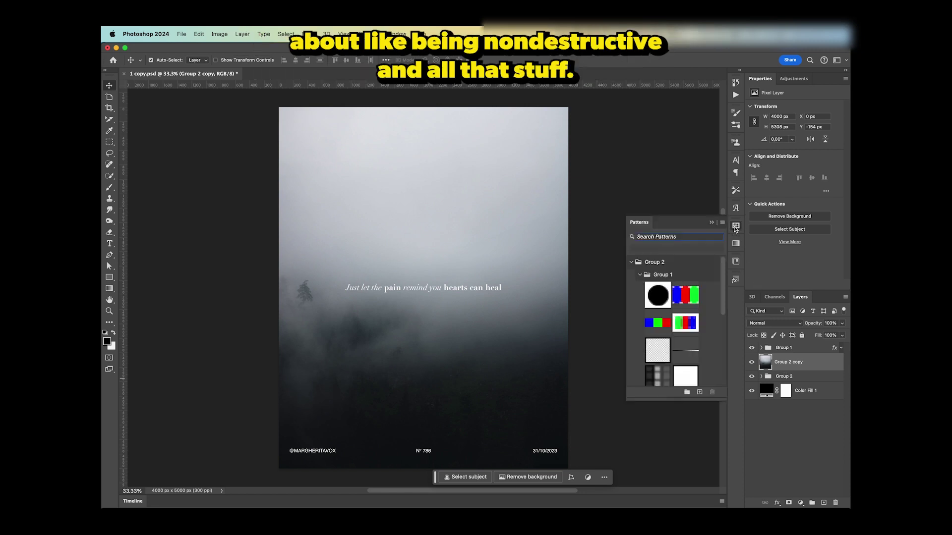
- Add an RGB stripe pattern fill layer and set its blend mode to Overlay
click(736, 226)
click(685, 325)
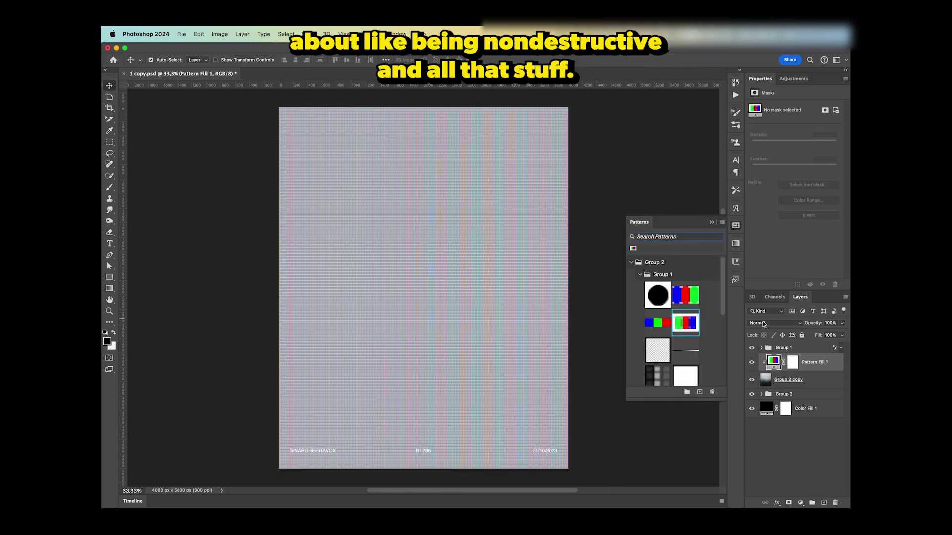
click(774, 322)
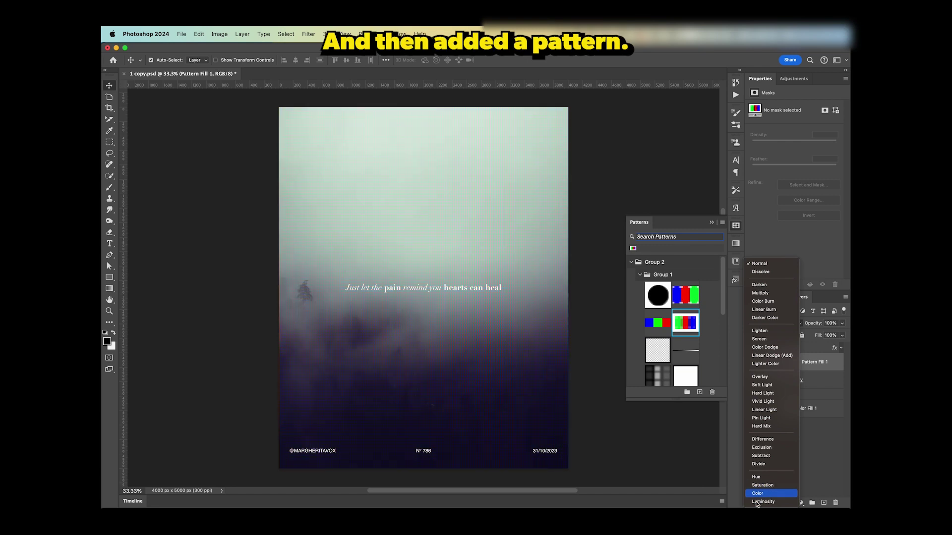
key(Up)
key(Up)
key(Down)
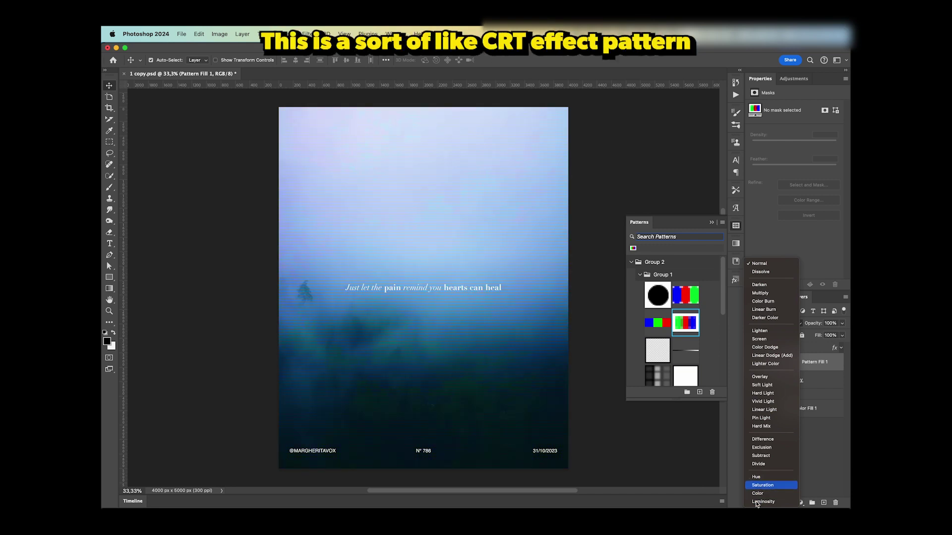
key(Up)
key(Up)
key(Up)
key(Up)
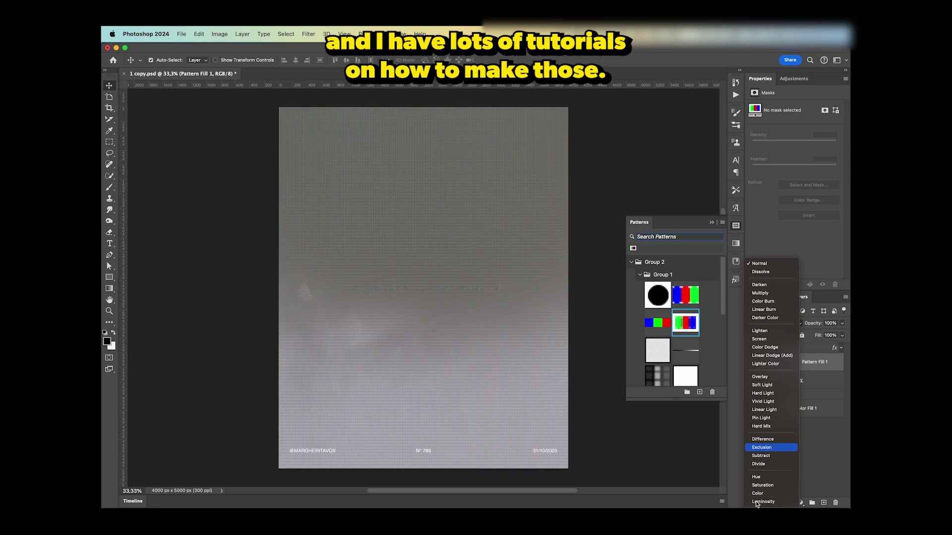
key(Up)
key(Down)
key(Down)
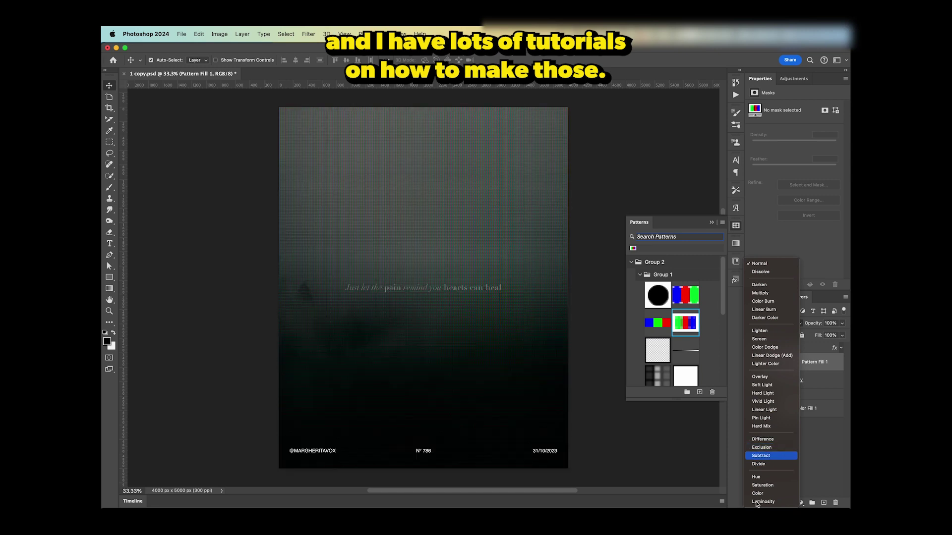
key(Up)
key(Up)
key(Up)
key(Up)
key(Up)
key(Up)
key(Up)
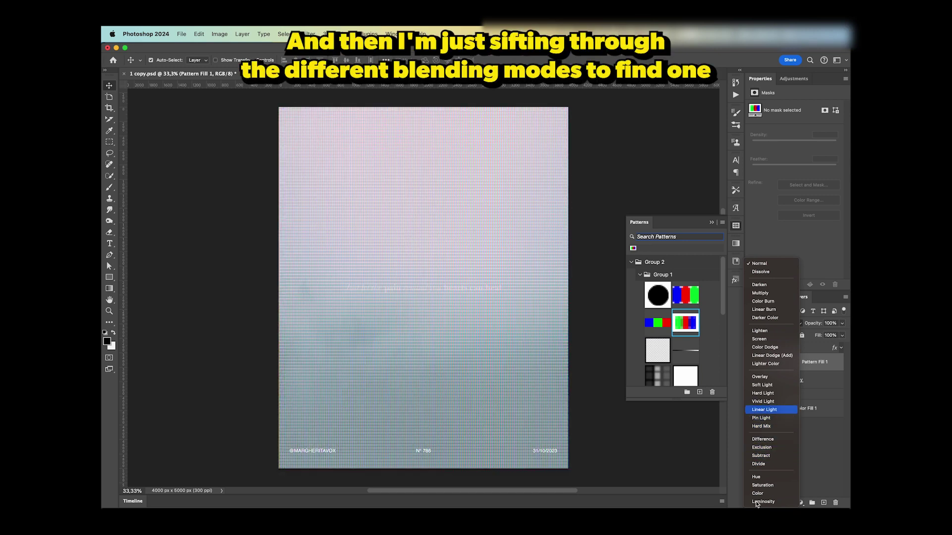
key(Up)
key(Up)
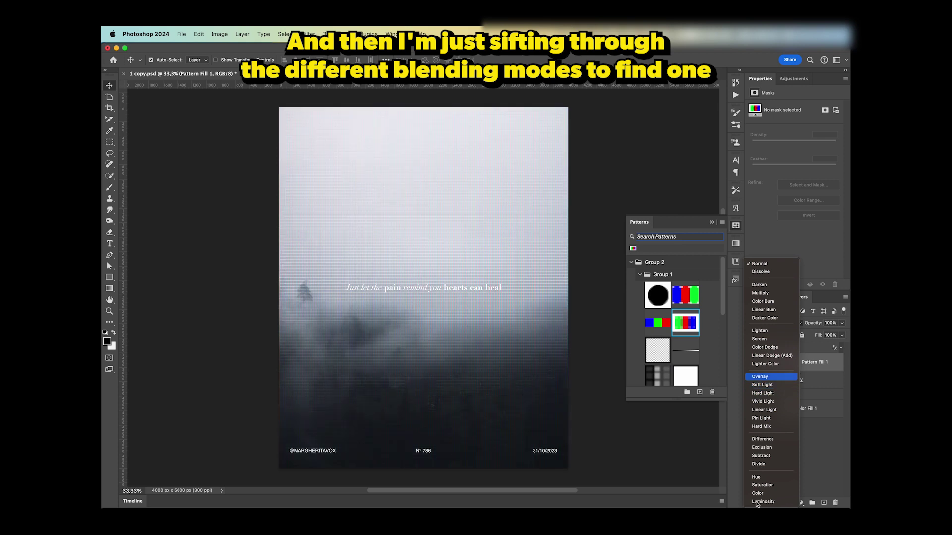
key(Return)
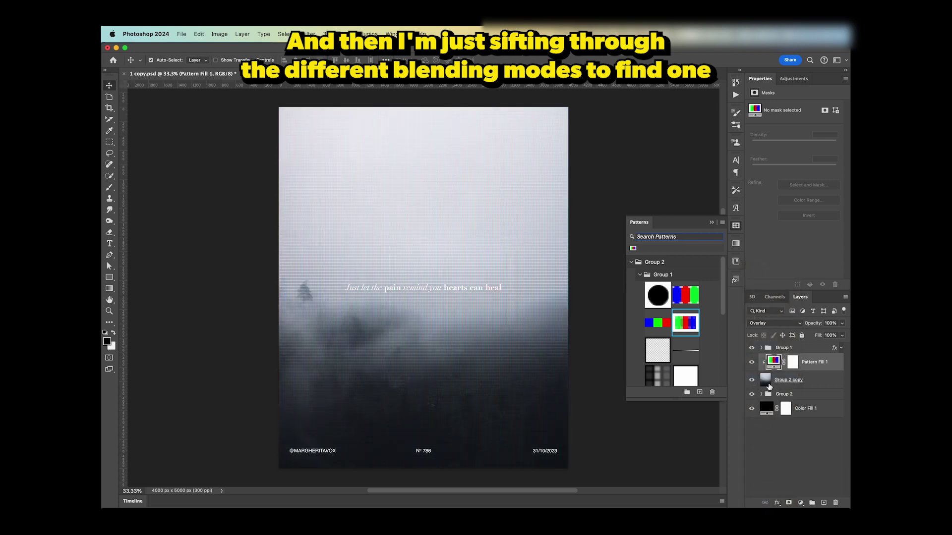
- Change the Pattern Fill 1 scale to 150% in its pattern settings
double_click(767, 361)
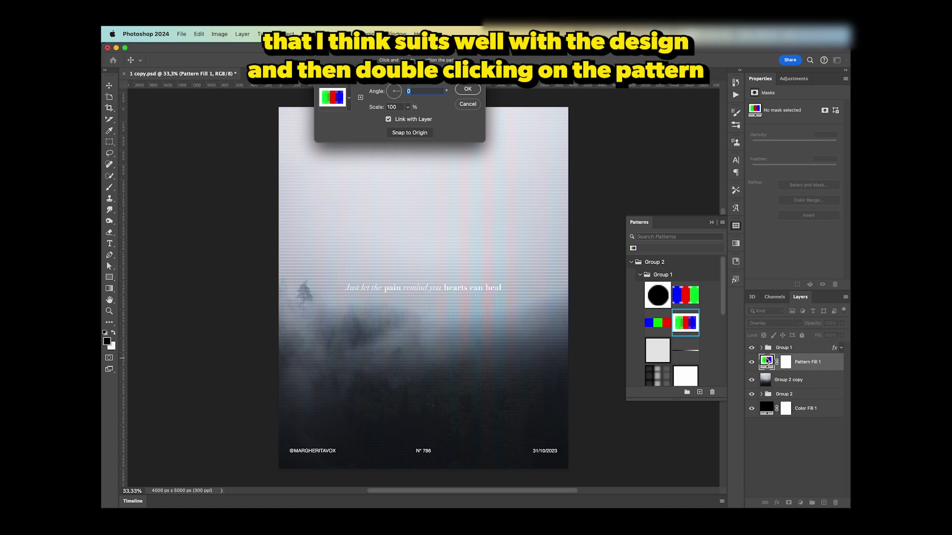
double_click(394, 107)
text(80)
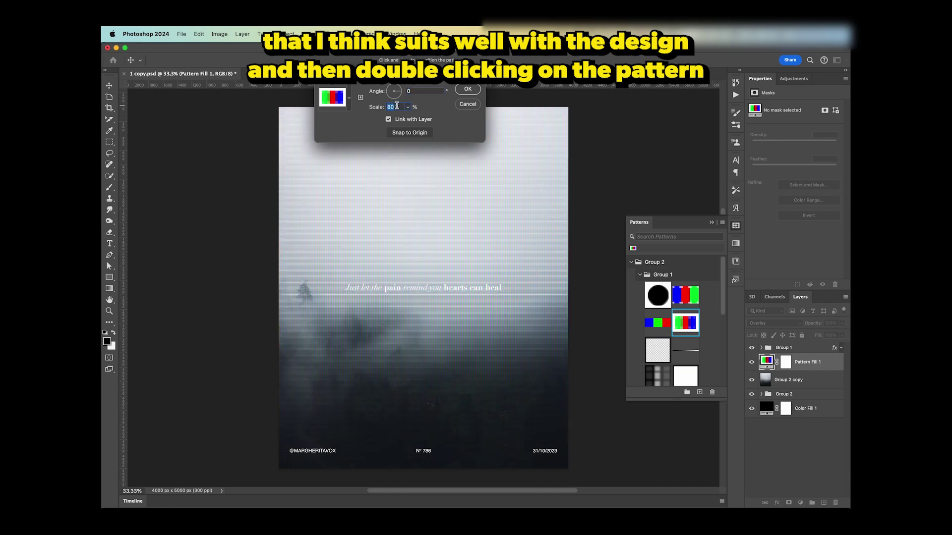
text(10)
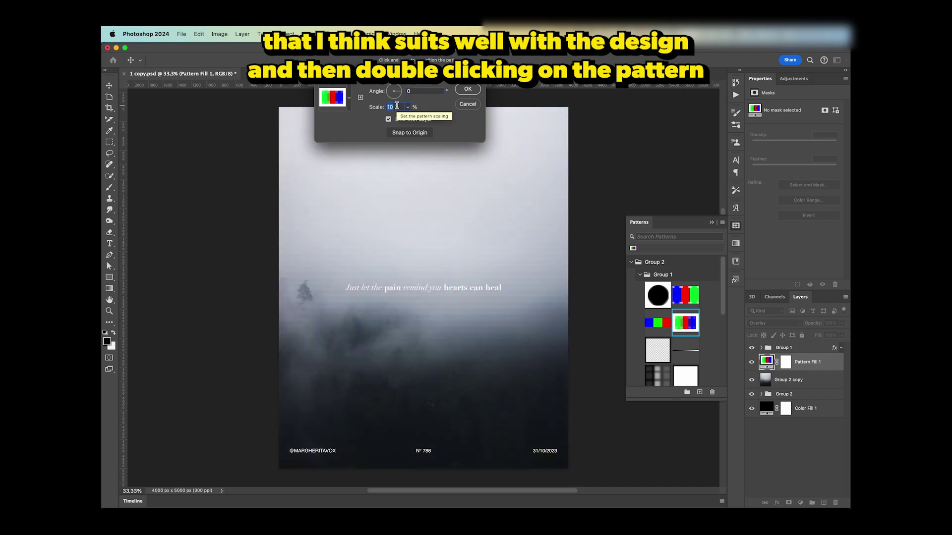
text(120)
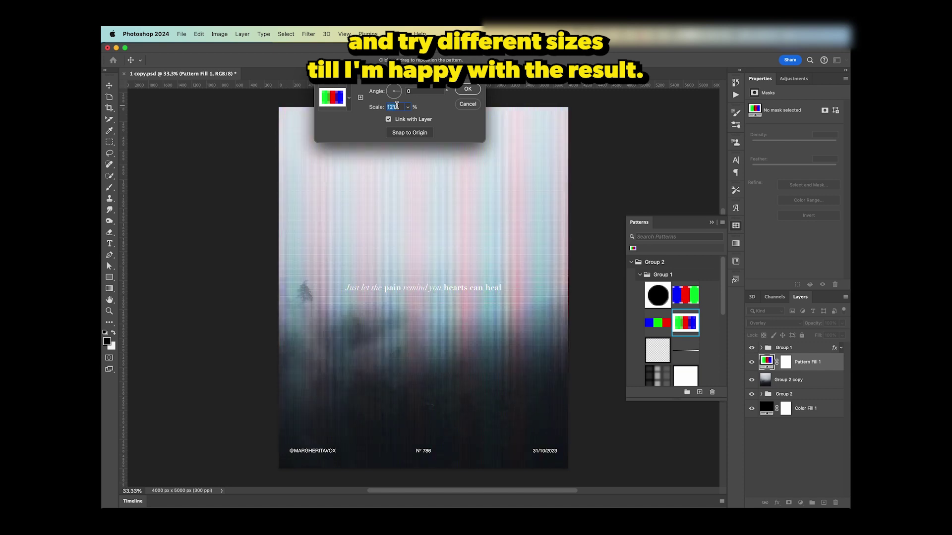
text(231)
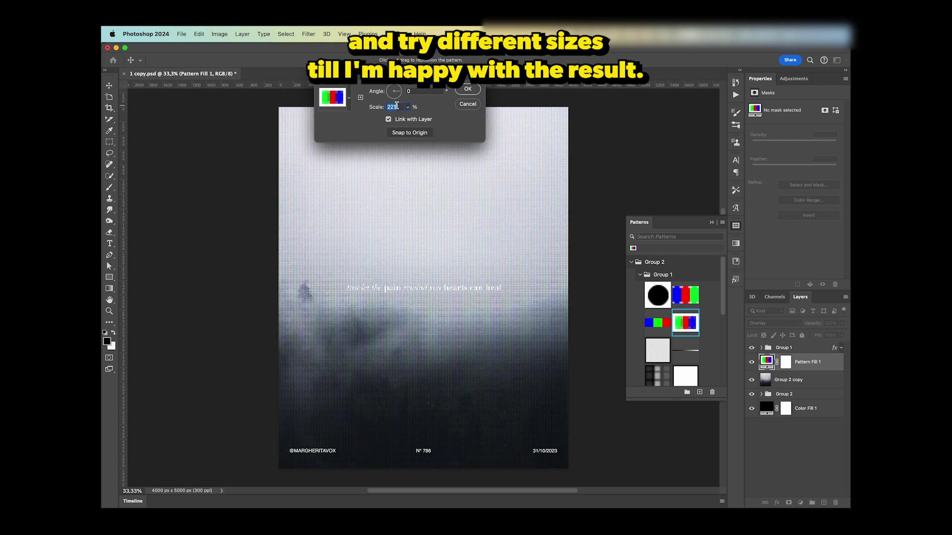
key(Down)
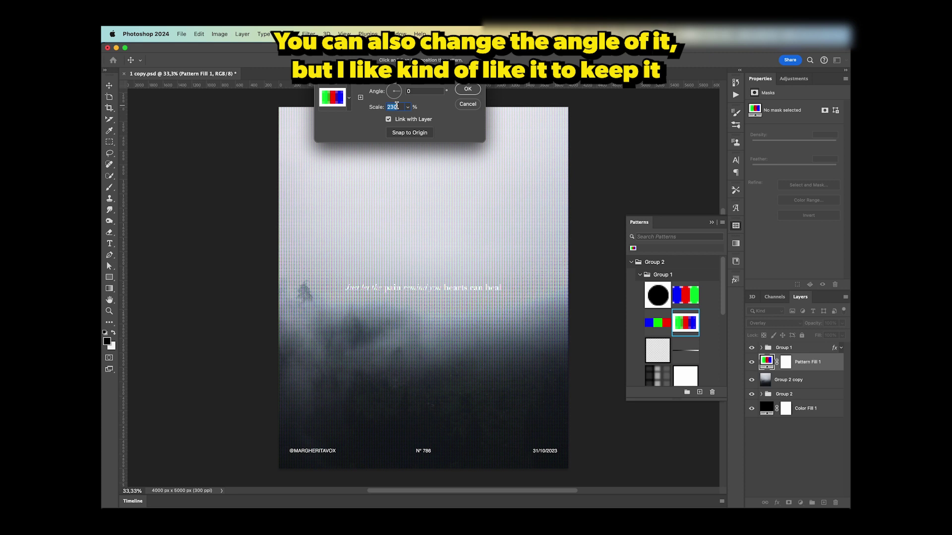
text(200)
key(shift+Down)
key(shift+Down)
key(shift+Down)
key(shift+Down)
key(shift+Down)
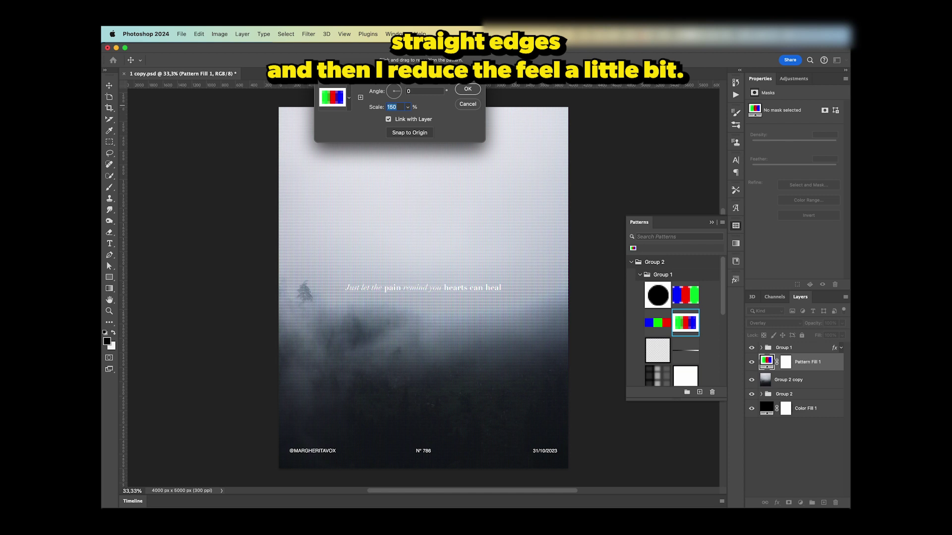
key(Return)
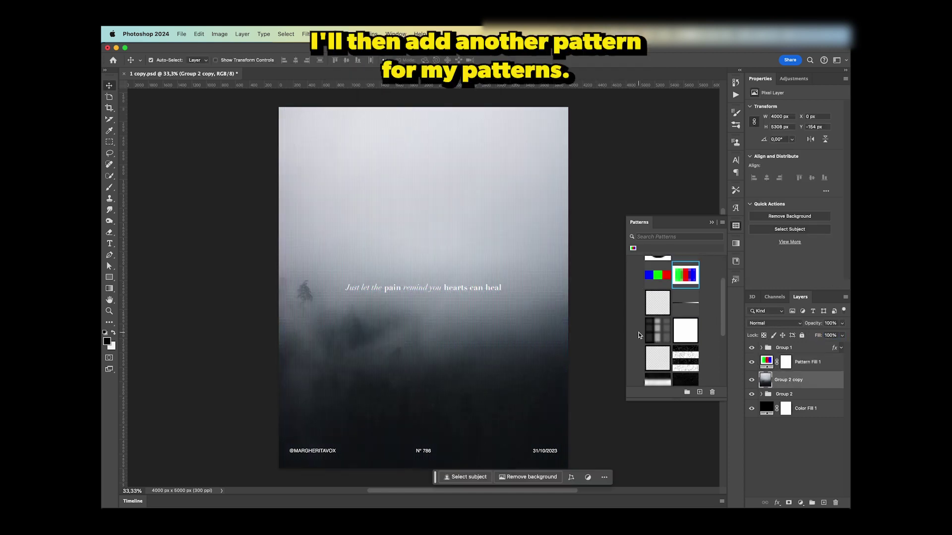
- Add a gradient stripe Pattern Fill 2 in Overlay mode with lowered fill
scroll(637, 335, down, 3)
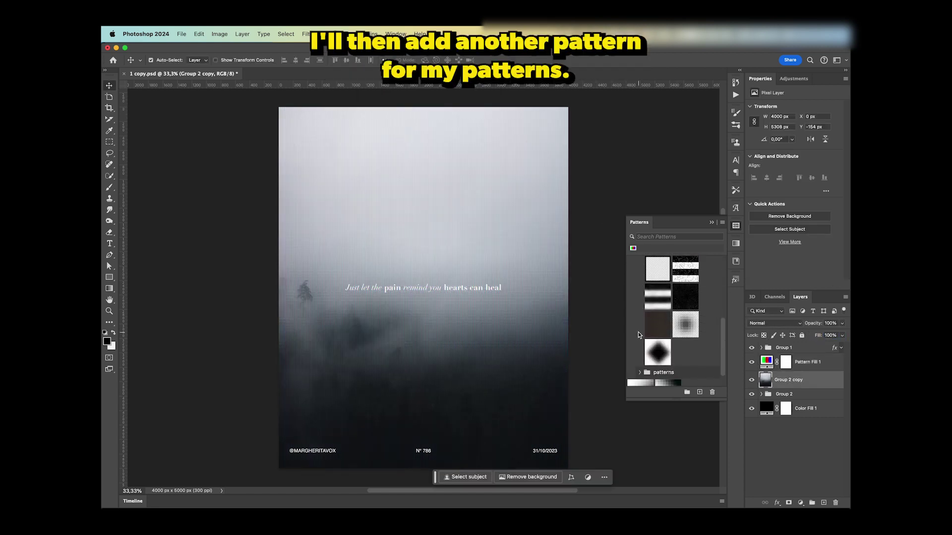
scroll(638, 332, down, 2)
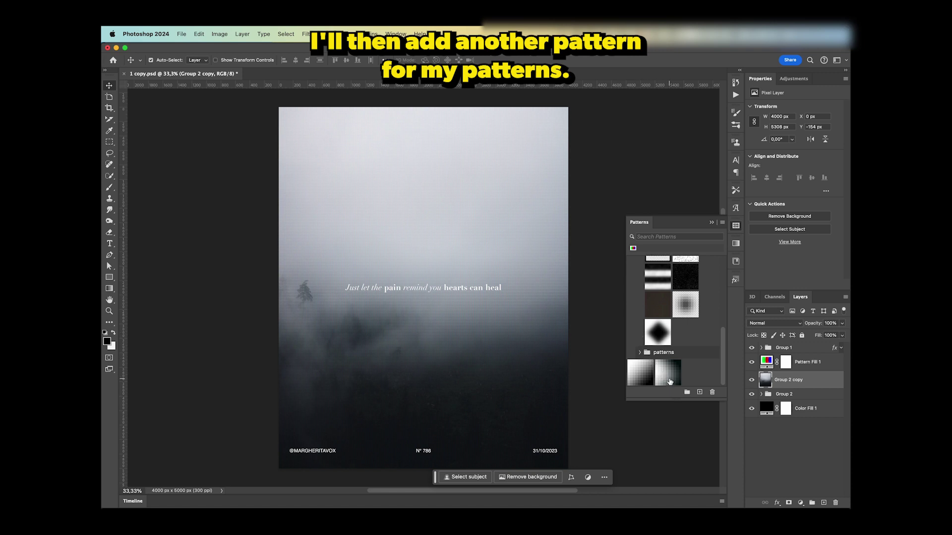
click(669, 382)
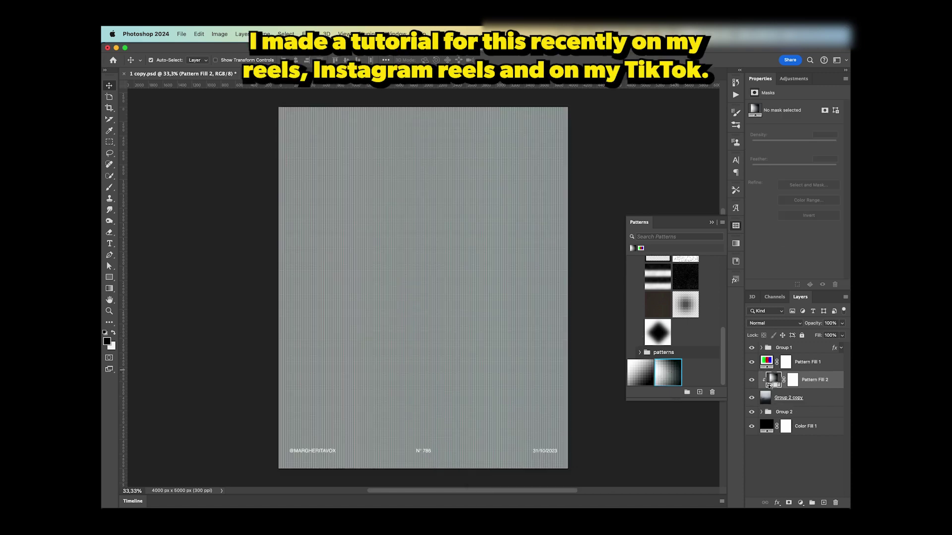
click(778, 323)
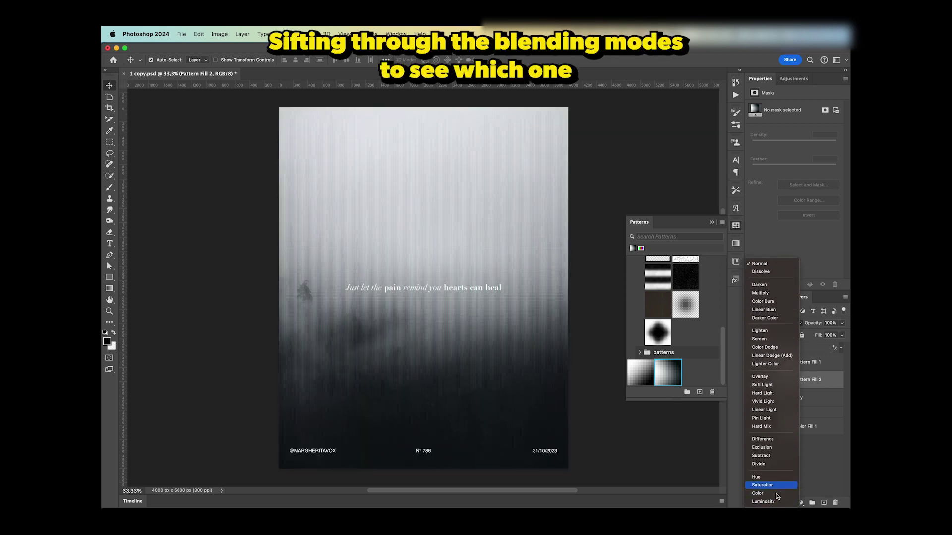
key(Up)
key(Up)
key(Up)
key(Up)
key(Up)
key(Up)
key(Up)
key(Up)
key(Up)
key(Up)
key(Up)
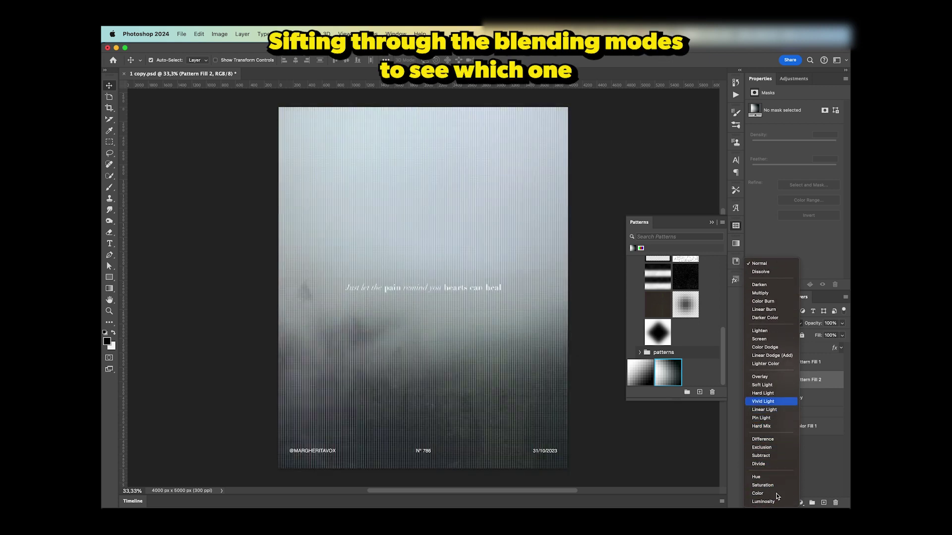
key(Down)
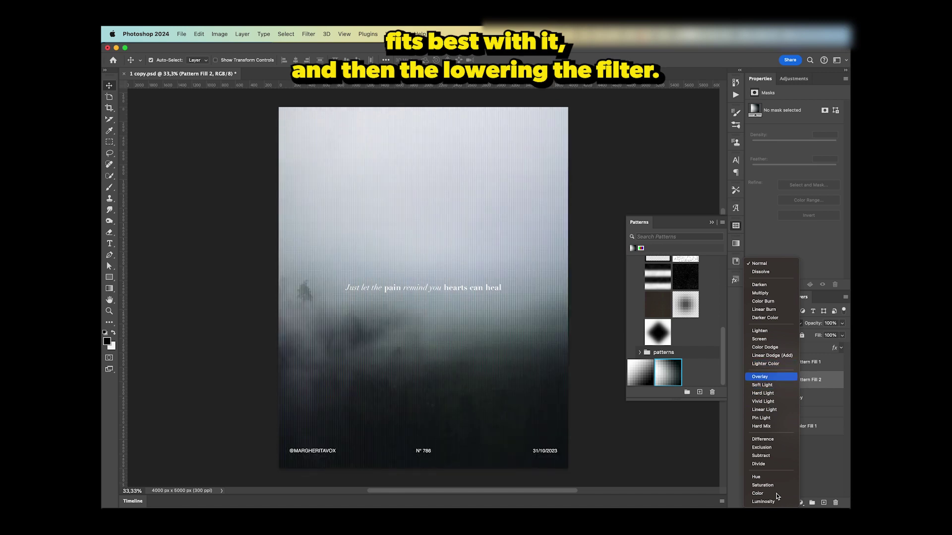
key(Return)
click(831, 335)
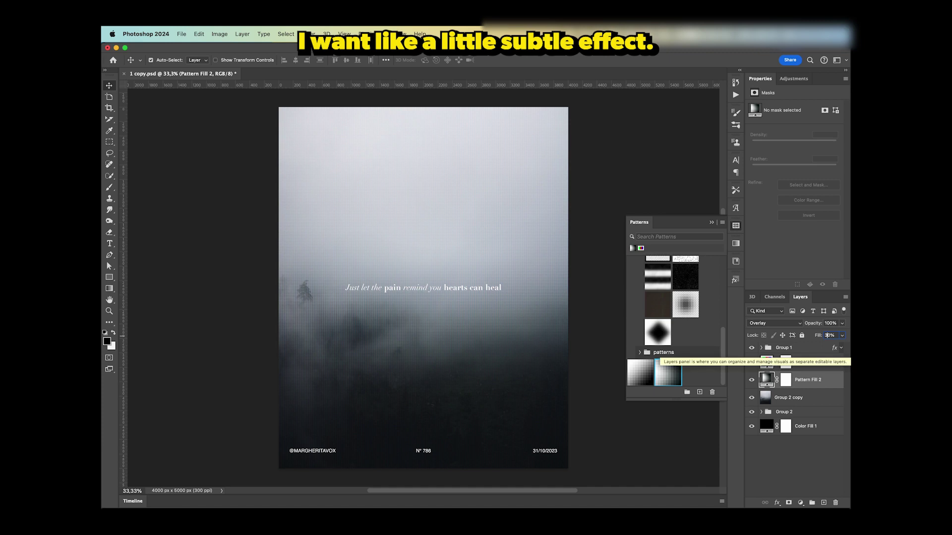
click(798, 399)
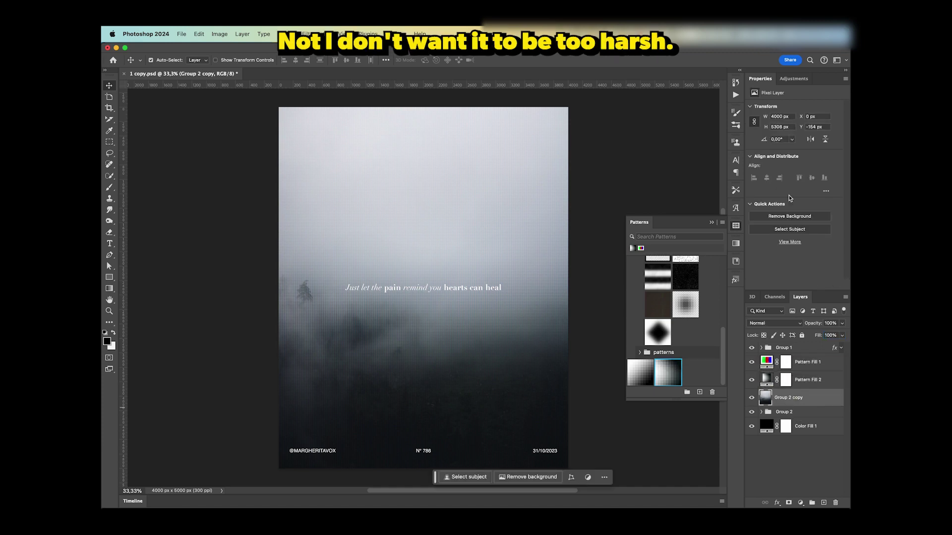
- Add a Gradient Map adjustment layer above Pattern Fill 1 with a peach-to-purple gradient
click(813, 362)
click(793, 78)
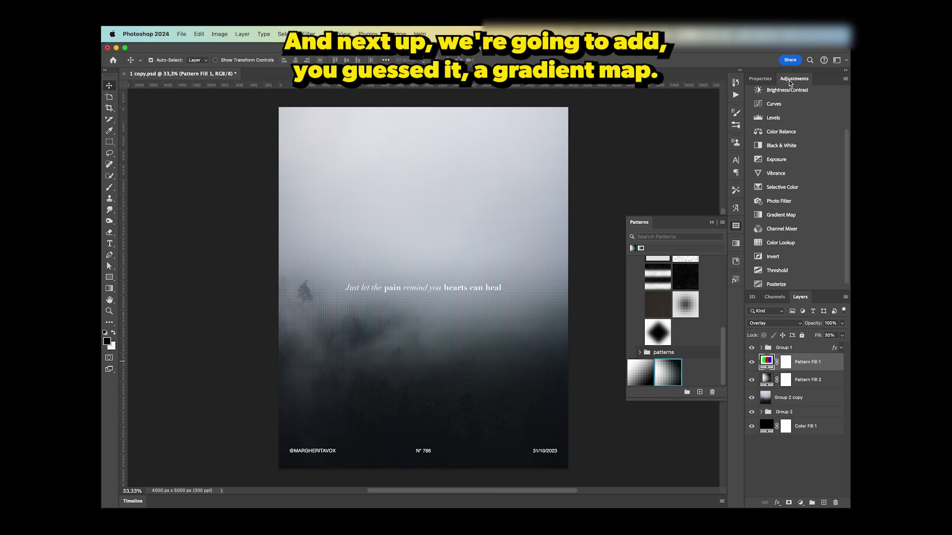
click(792, 216)
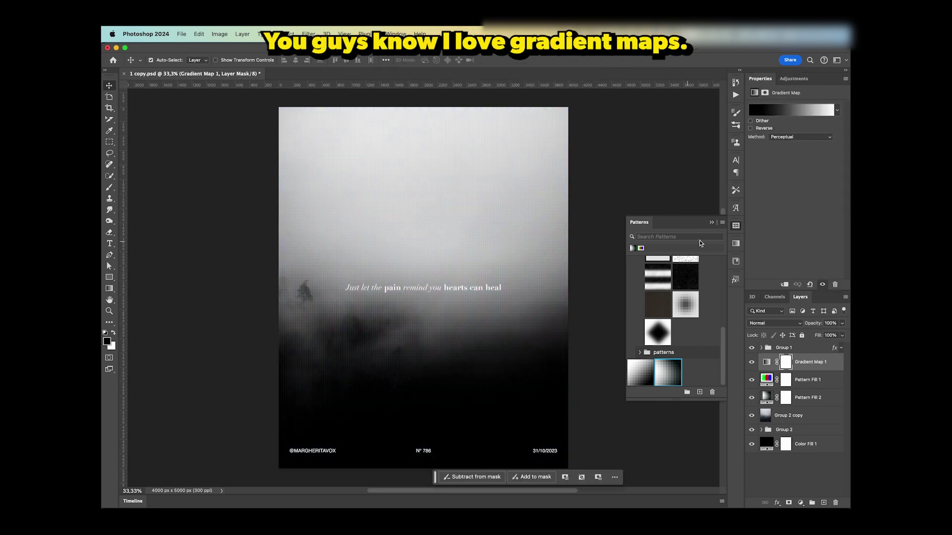
click(786, 110)
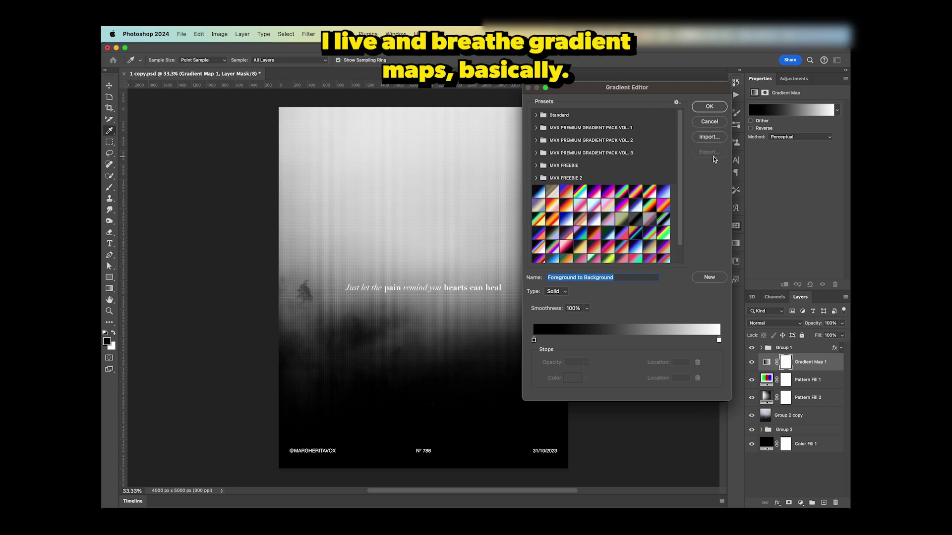
scroll(614, 254, down, 1)
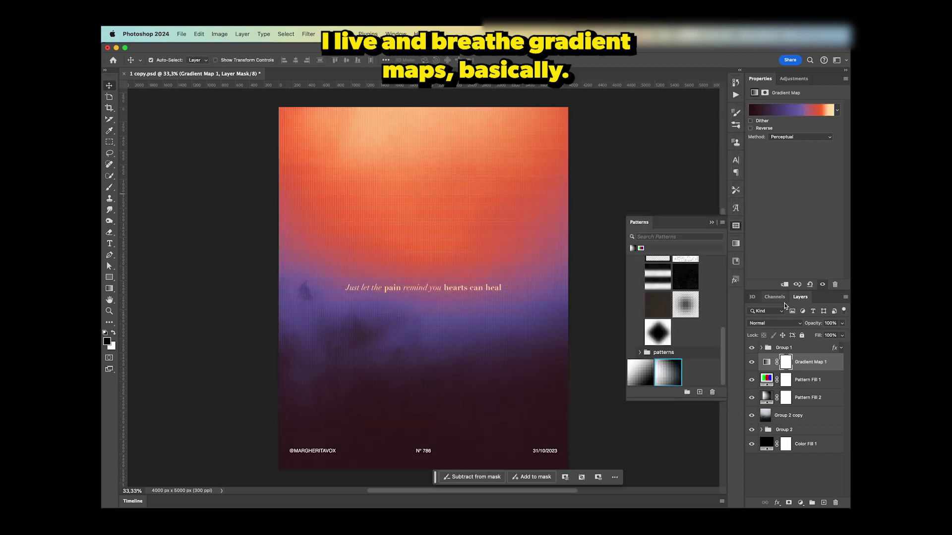
- Set the gradient map's blend mode to Color after previewing the light modes
click(782, 323)
key(Down)
key(Down)
key(Down)
key(Down)
key(Down)
key(Down)
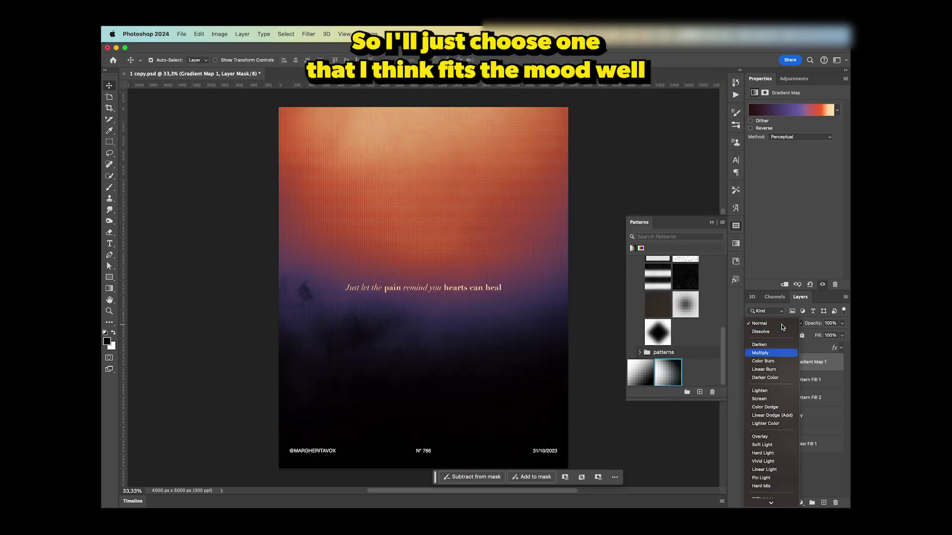
key(Down)
key(Down)
key(Down)
key(Down)
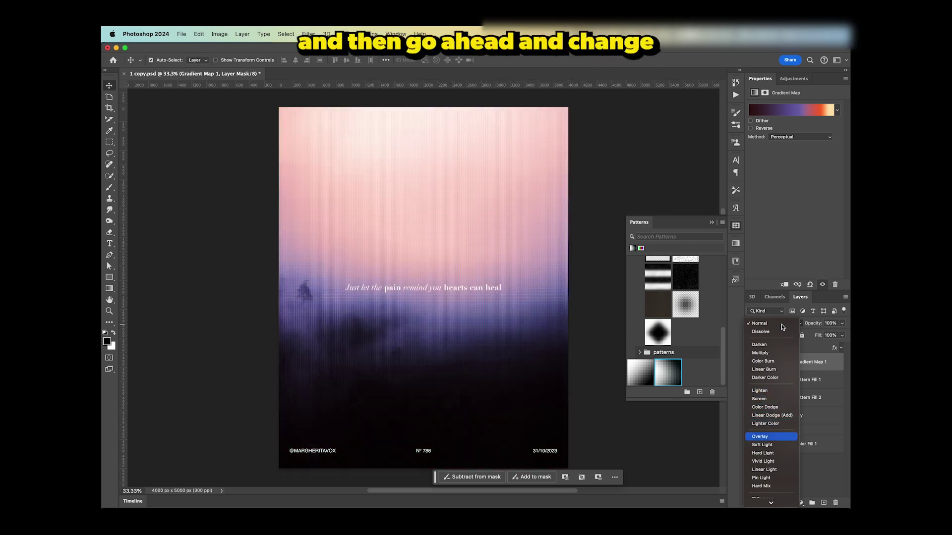
key(Down)
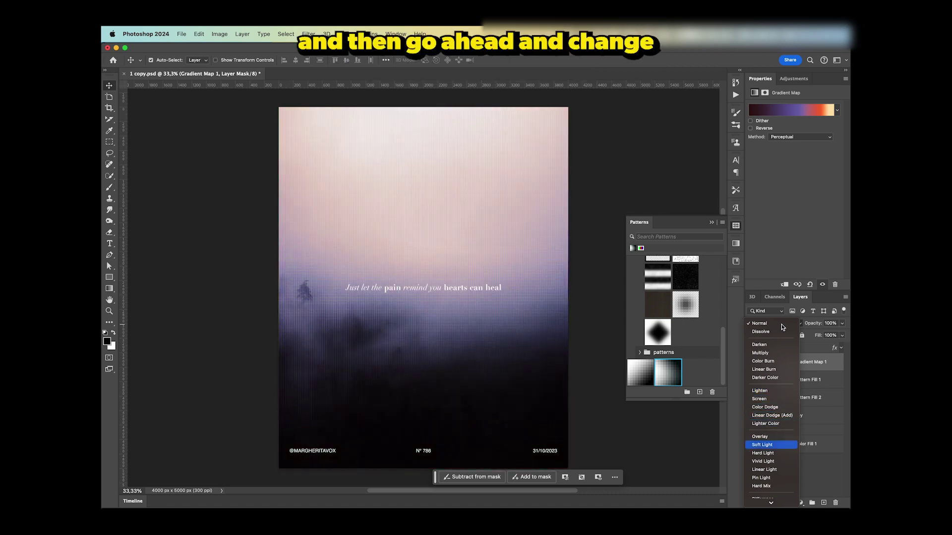
key(Down)
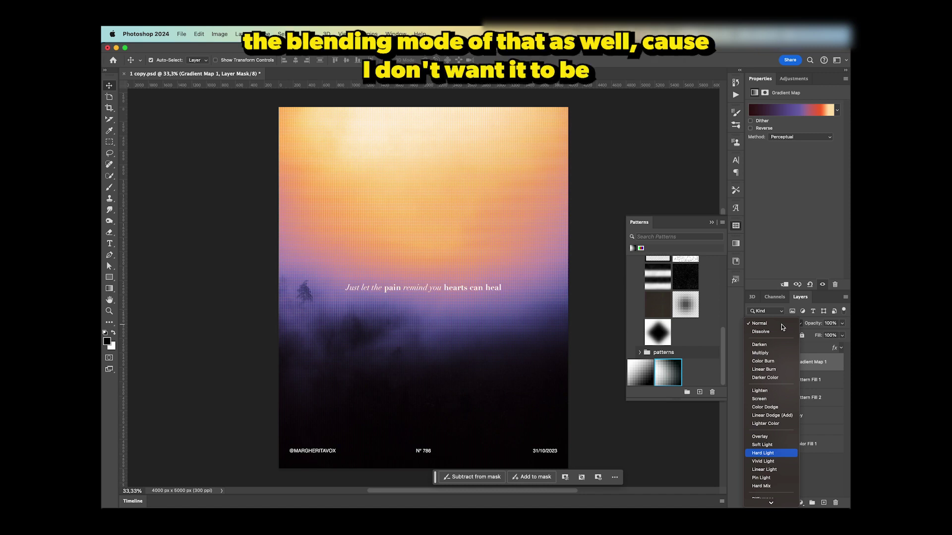
key(Down)
key(Down)
key(Down)
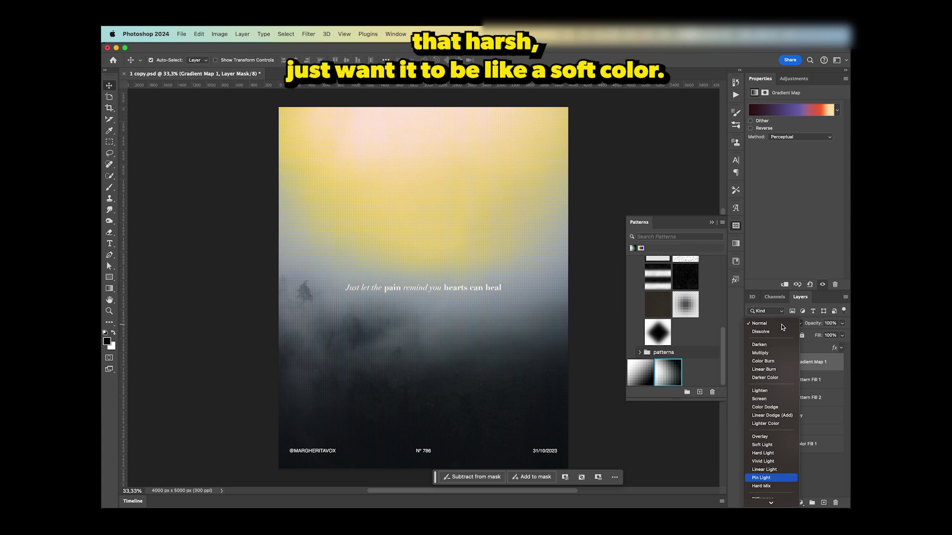
key(Down)
key(Down)
key(Down)
key(Down)
key(Down)
key(Down)
key(Down)
key(Down)
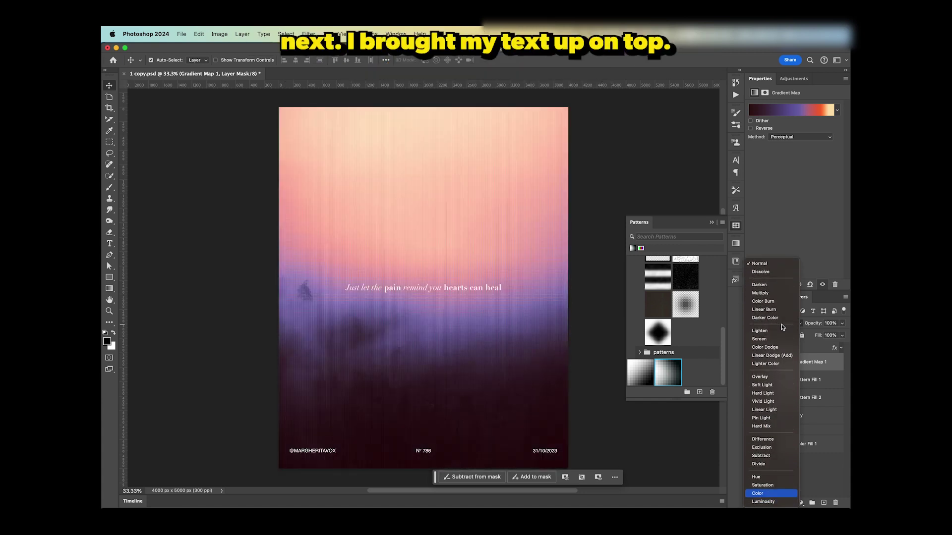
key(Return)
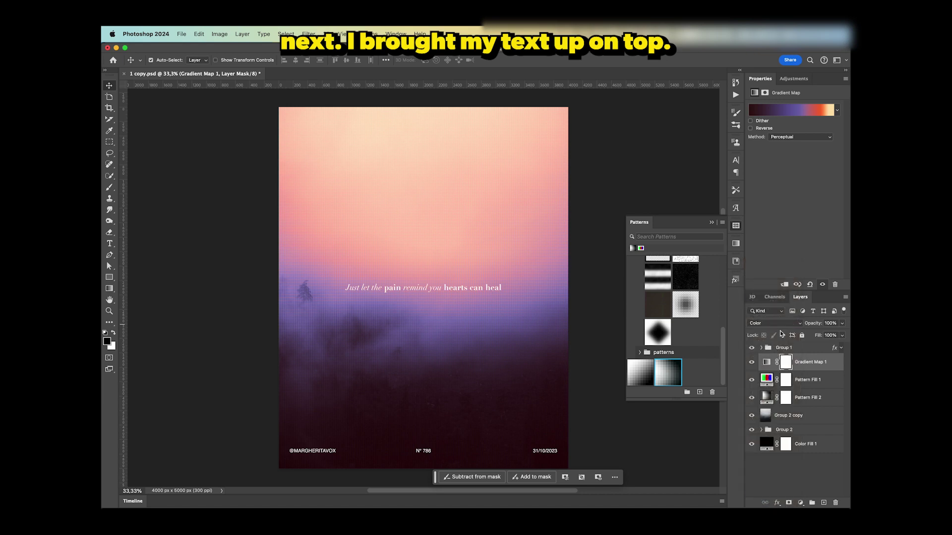
- Toggle the gradient map and Pattern Fill 1 visibility to compare their effect
click(752, 362)
click(751, 363)
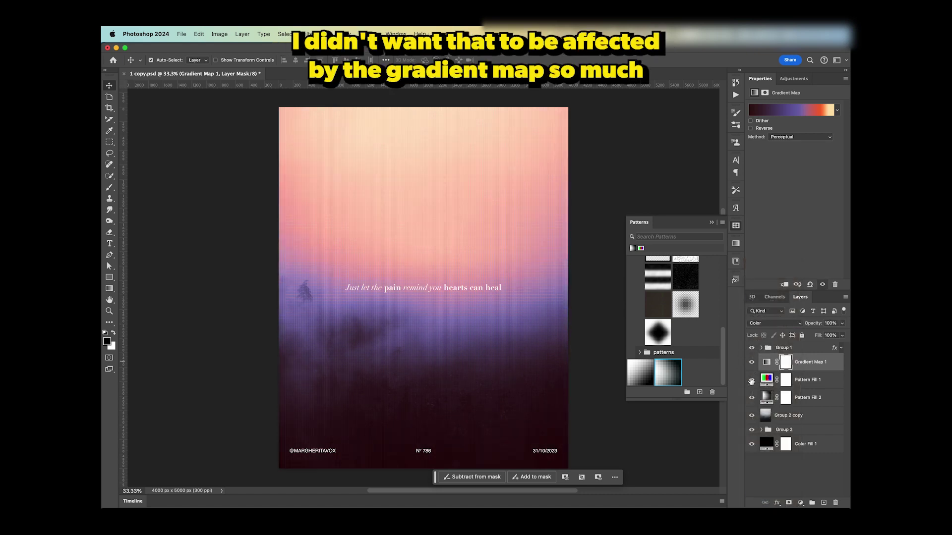
click(752, 380)
click(751, 380)
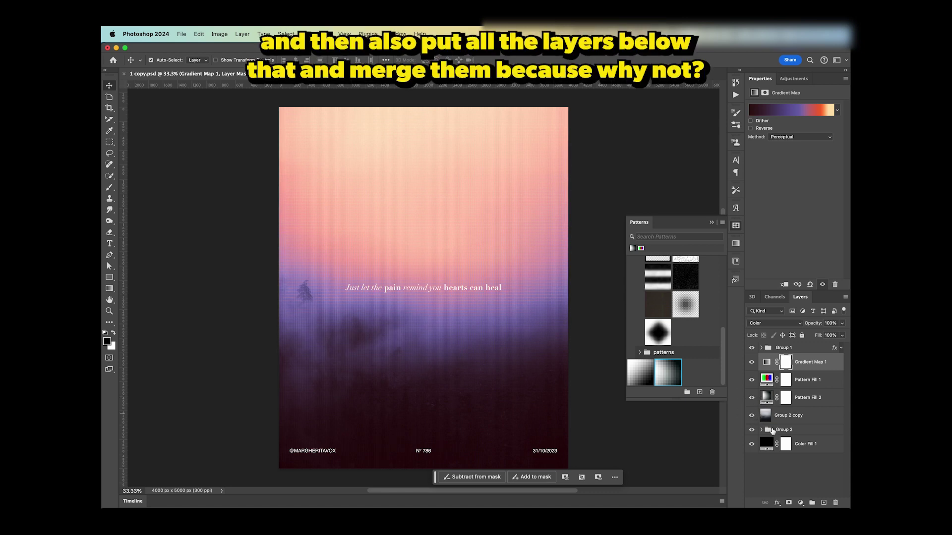
- Move the Group 2 lyric copy below Group 1 and merge the gradient map and pattern layers
click(772, 431)
click(761, 430)
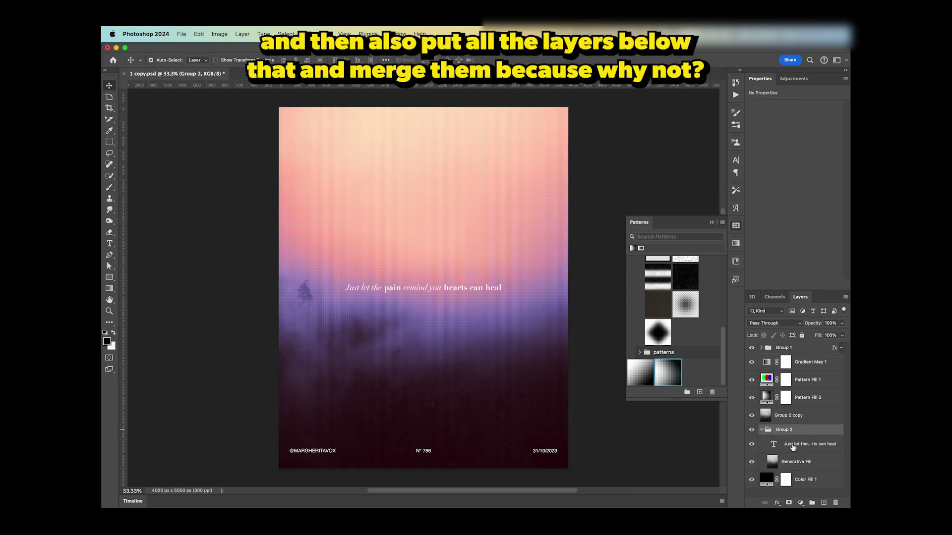
click(790, 447)
drag(793, 358, 794, 360)
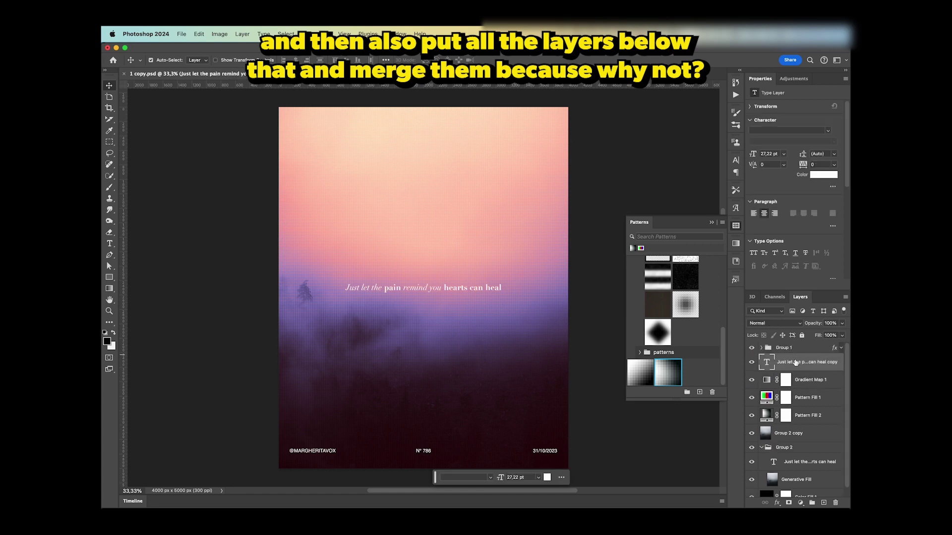
shift+click(797, 434)
key(ctrl+e)
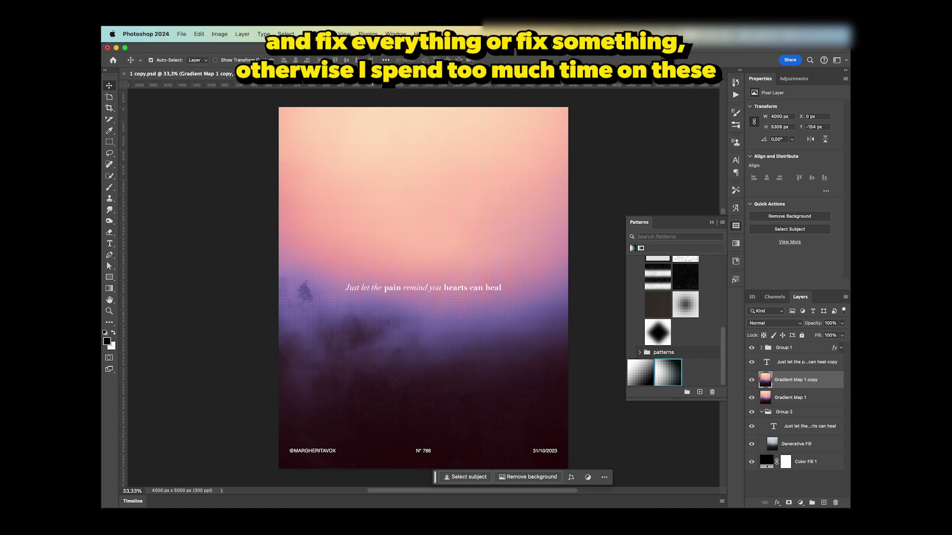
- Apply a 10-pixel Gaussian Blur to the merged 'Gradient Map 1 copy' layer
click(308, 34)
mouse_move(319, 149)
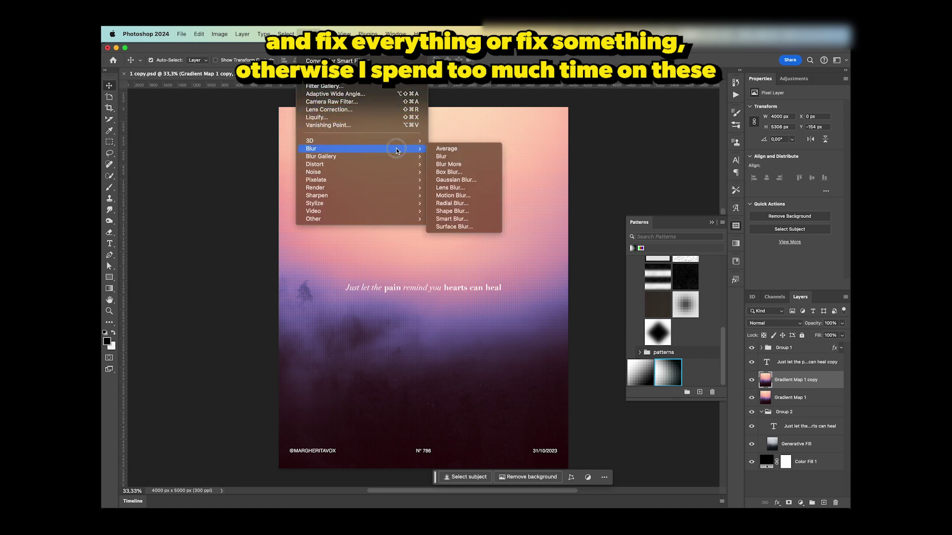
click(461, 181)
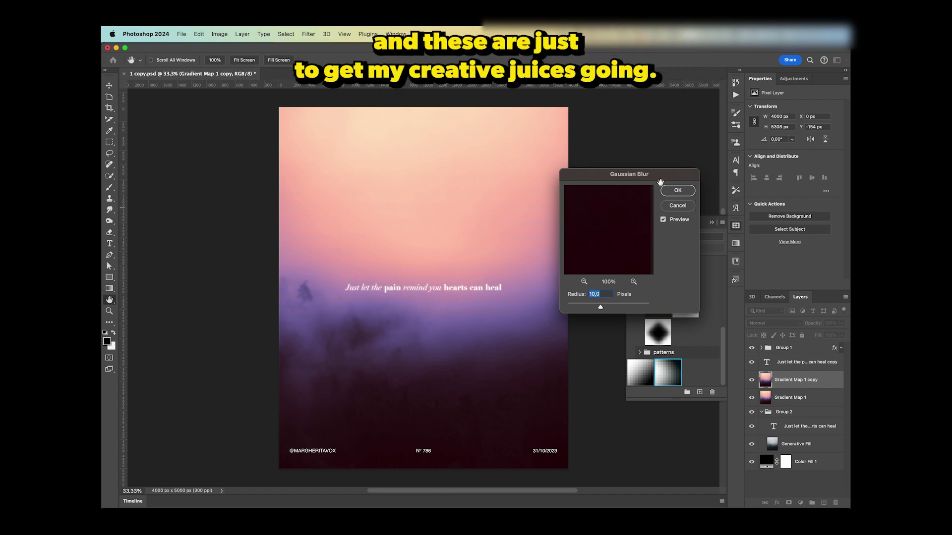
click(678, 191)
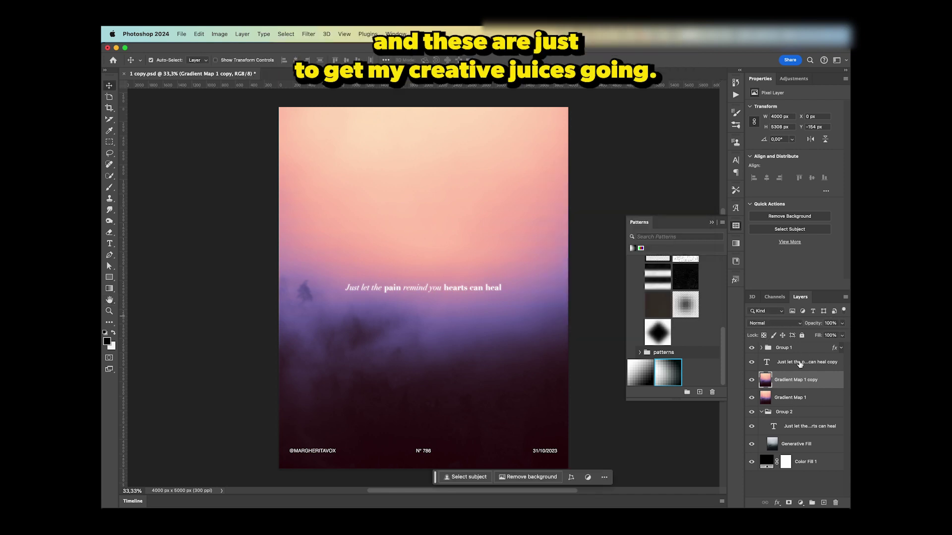
click(778, 325)
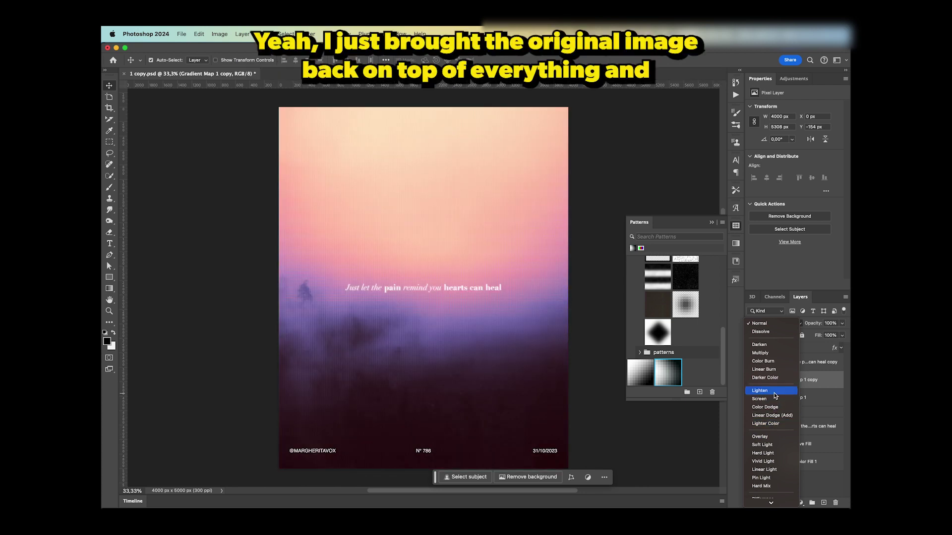
- Switch the blurred Gradient Map 1 copy layer's blend mode to Lighten
click(774, 395)
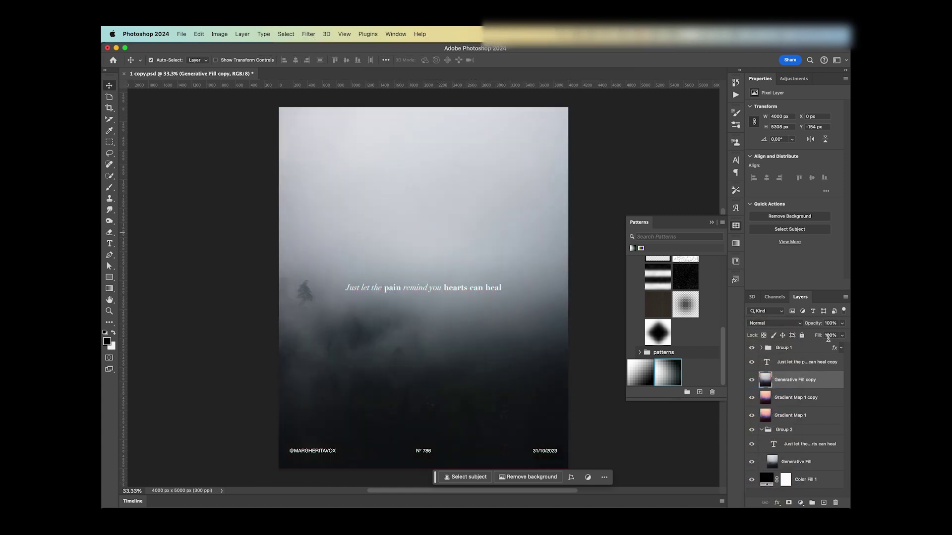
- Lower the Generative Fill copy photo layer's Fill to 20% for subtle grey detail
click(828, 335)
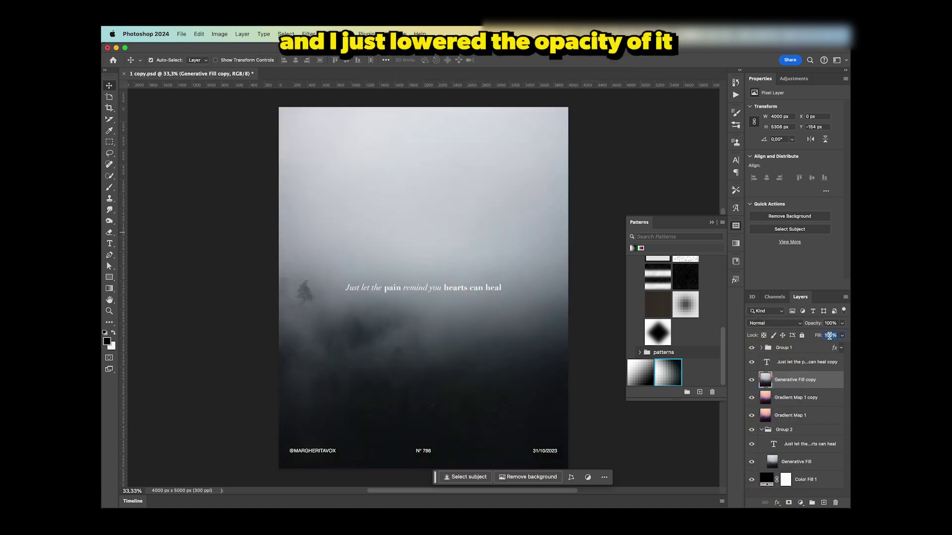
text(75)
key(Return)
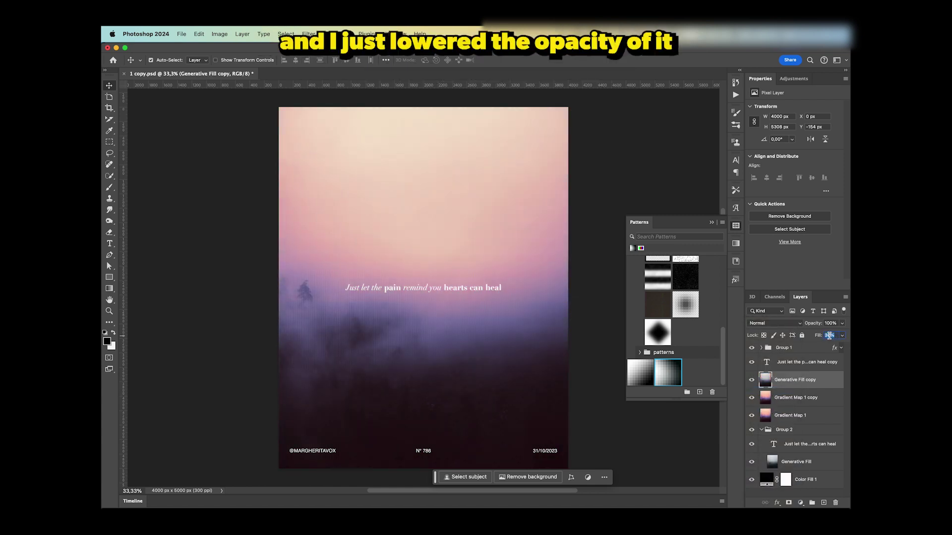
text(20)
key(Return)
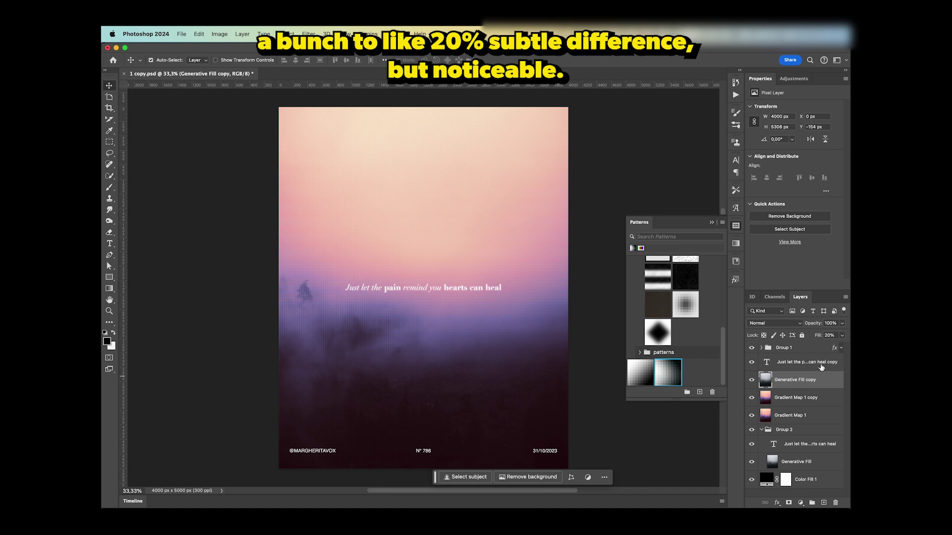
- Merge all layers from the top lyric text copy down to Generative Fill into one layer
click(813, 362)
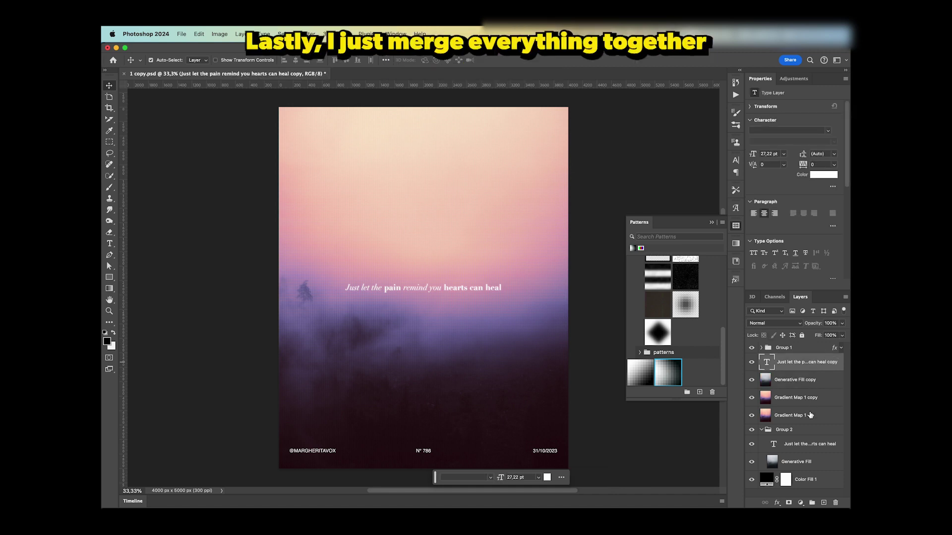
shift+click(801, 460)
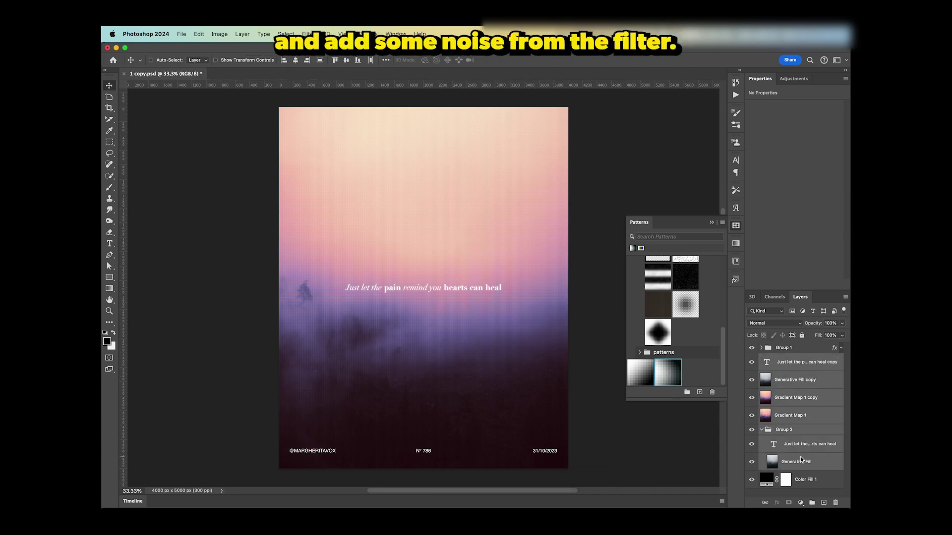
key(super+e)
- Add 10% monochromatic Gaussian noise to the merged layer for grain
click(309, 33)
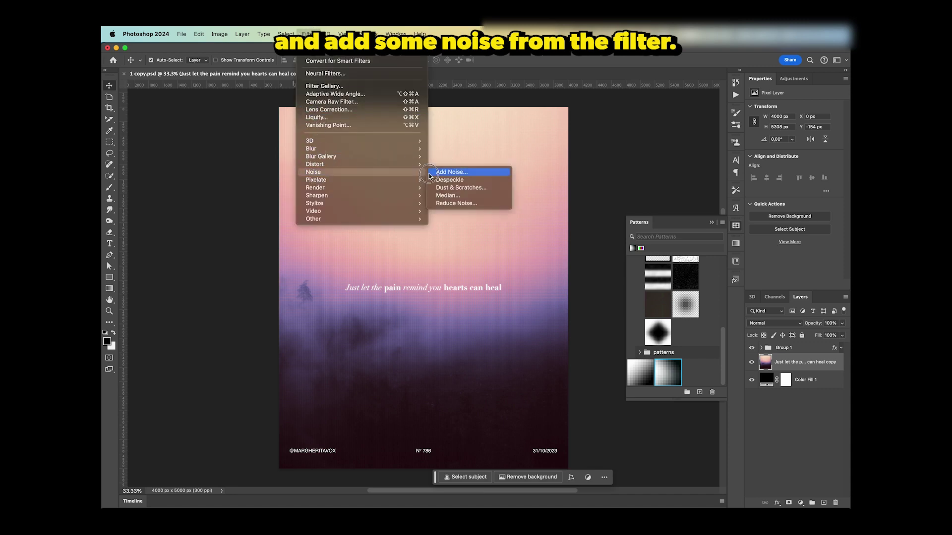
click(439, 172)
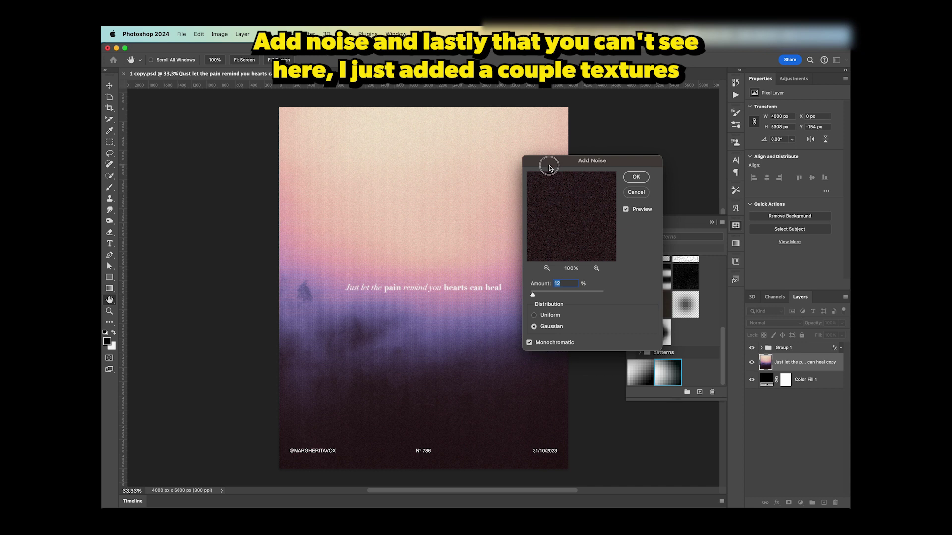
drag(549, 165, 602, 193)
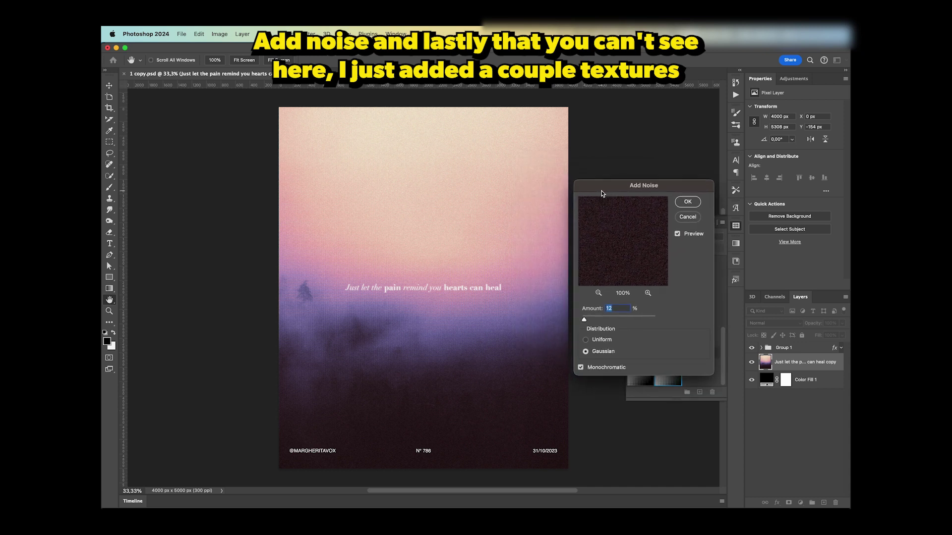
text(10)
key(Return)
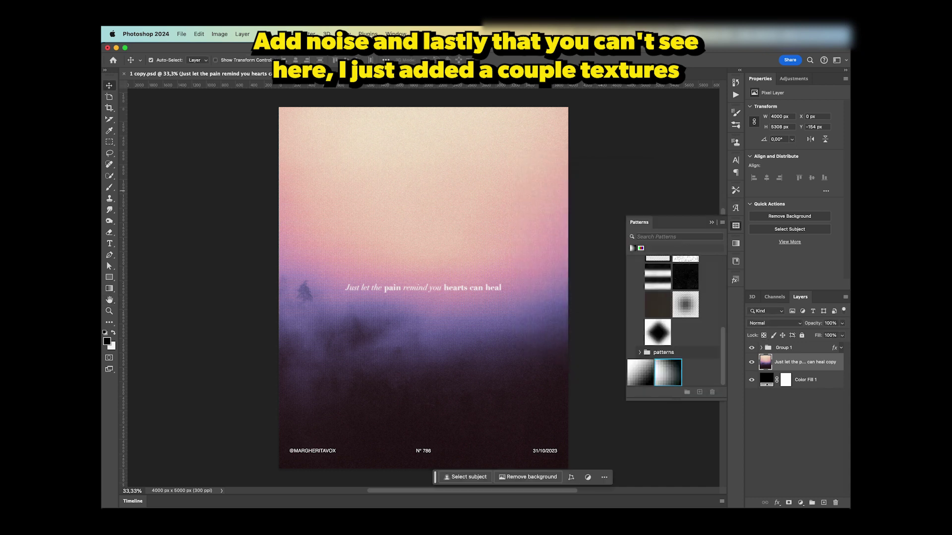